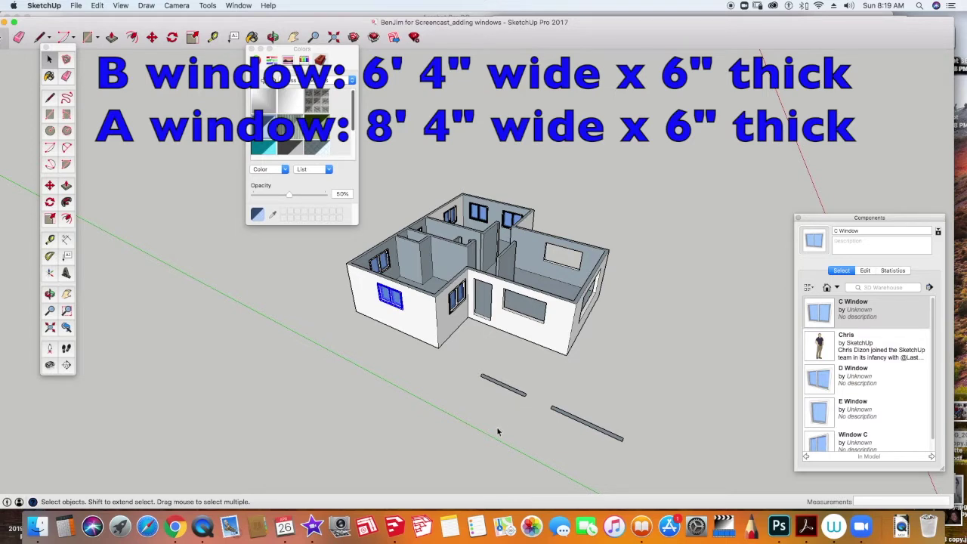
Step: Switch to Chrome and examine the windows in the front, rear and right elevations of BenJim_Design_Packet.pdf
left_click(176, 526)
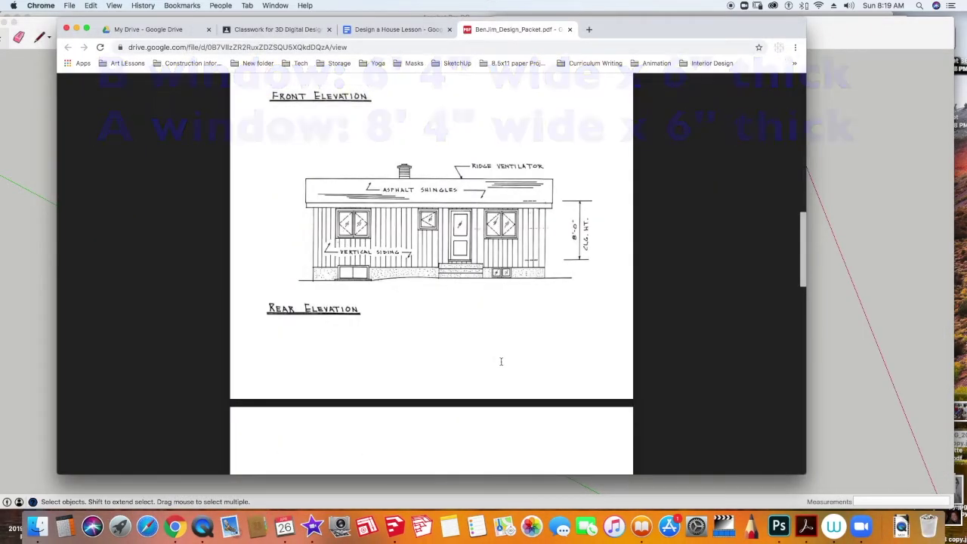
scroll(501, 361, "down", 1)
scroll(501, 362, "down", 4)
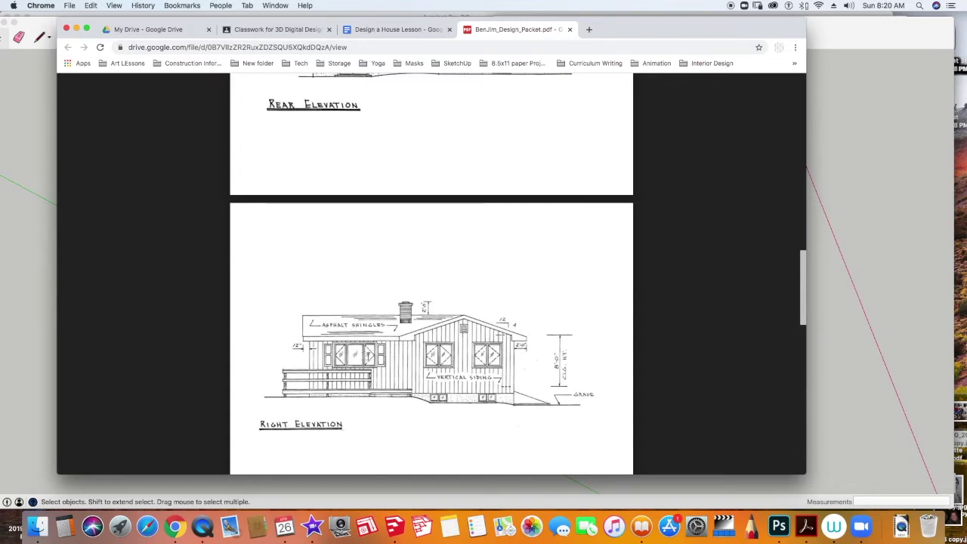
scroll(371, 360, "up", 10)
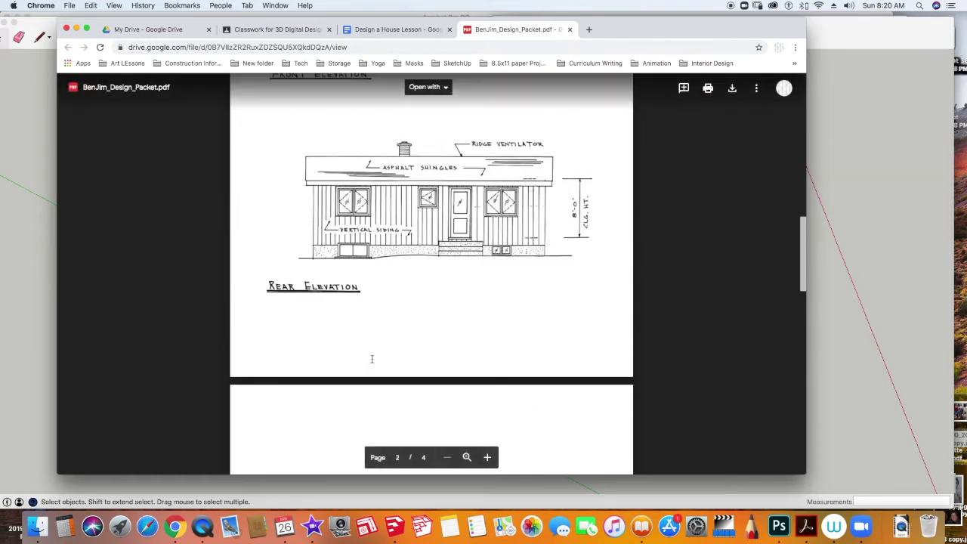
scroll(371, 360, "down", 1)
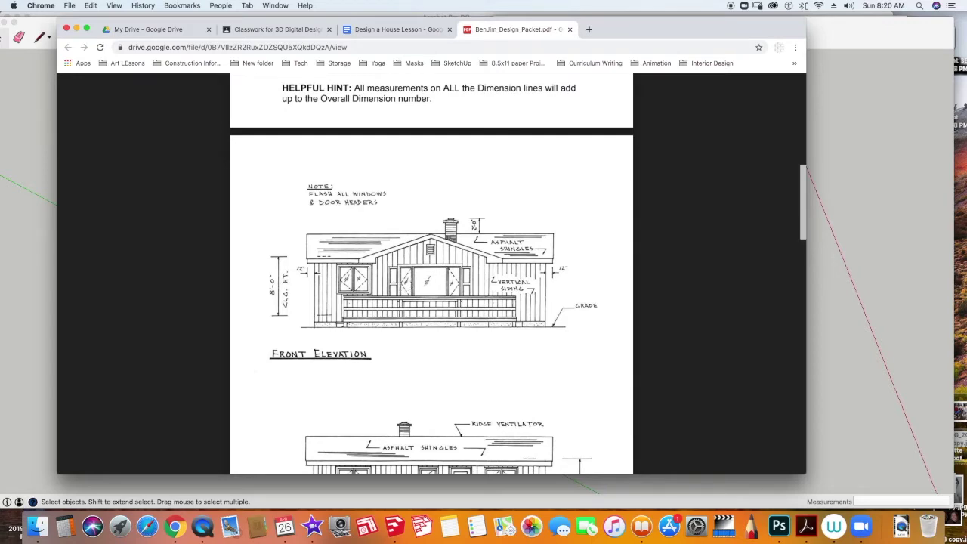
scroll(431, 274, "down", 5)
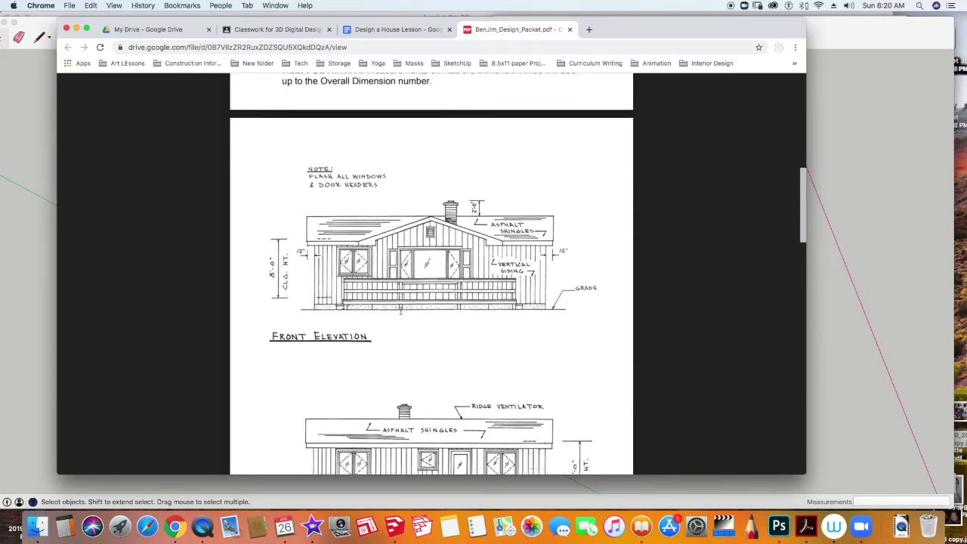
scroll(372, 358, "up", 5)
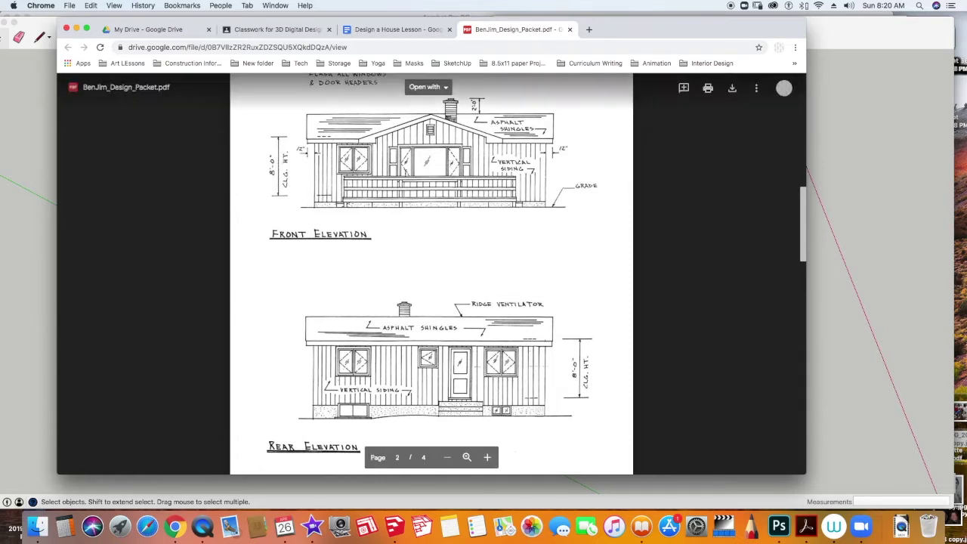
Step: Examine the window schedule on the last page of the design packet for the A and B window sizes
scroll(377, 152, "up", 10)
scroll(377, 152, "down", 11)
scroll(377, 153, "down", 15)
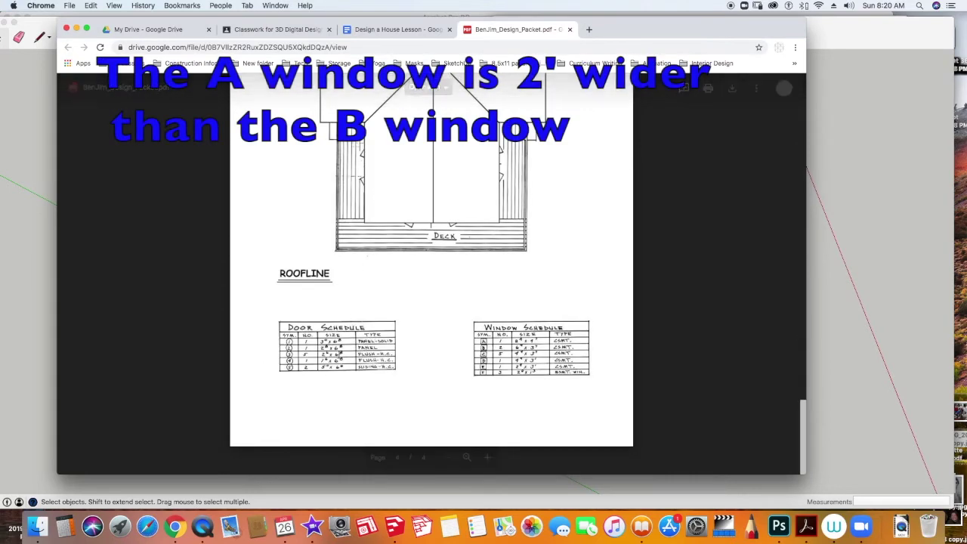
key("super+plus")
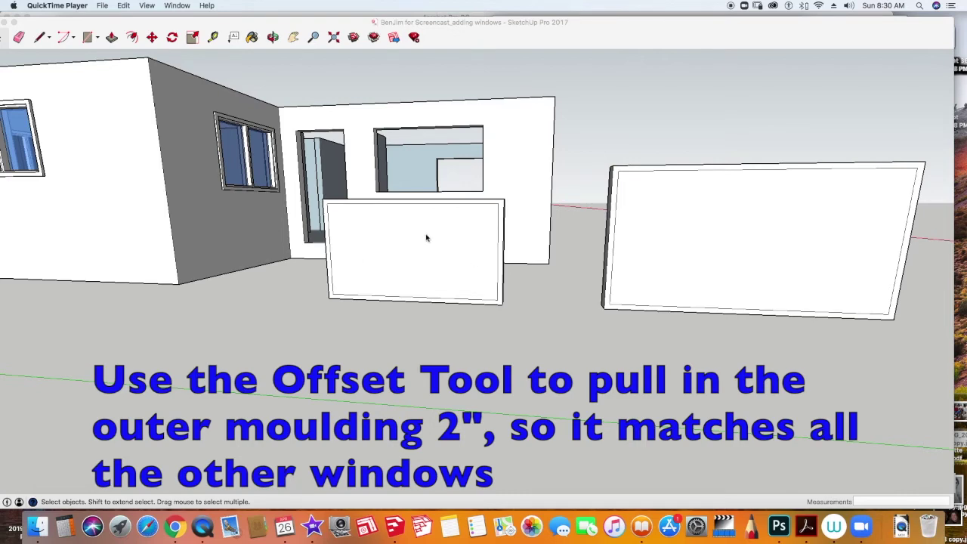
Step: In SketchUp, place a vertical guide at the midpoint of the smaller window's inner rectangle and measure that rectangle's width
left_click(174, 348)
left_click(50, 240)
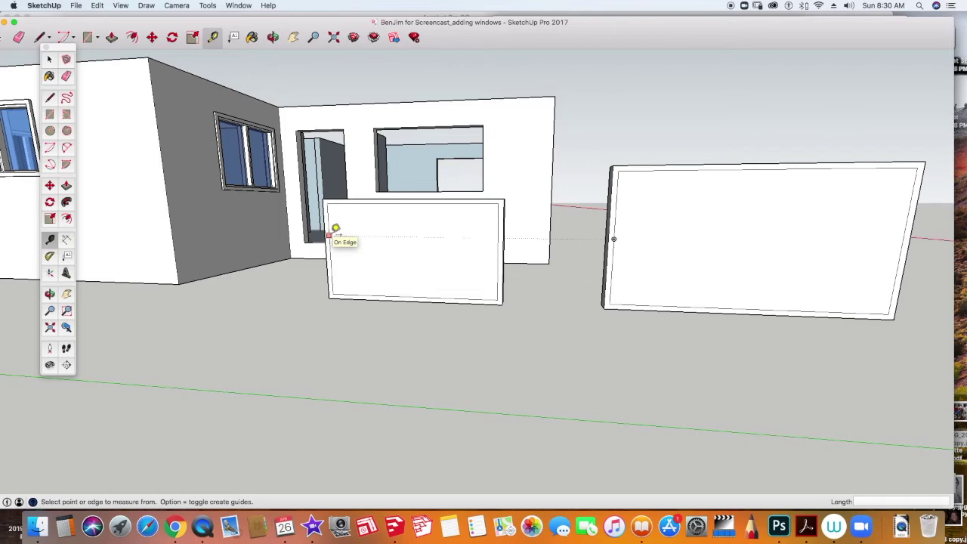
left_click(336, 227)
left_click(375, 227)
left_click(498, 225)
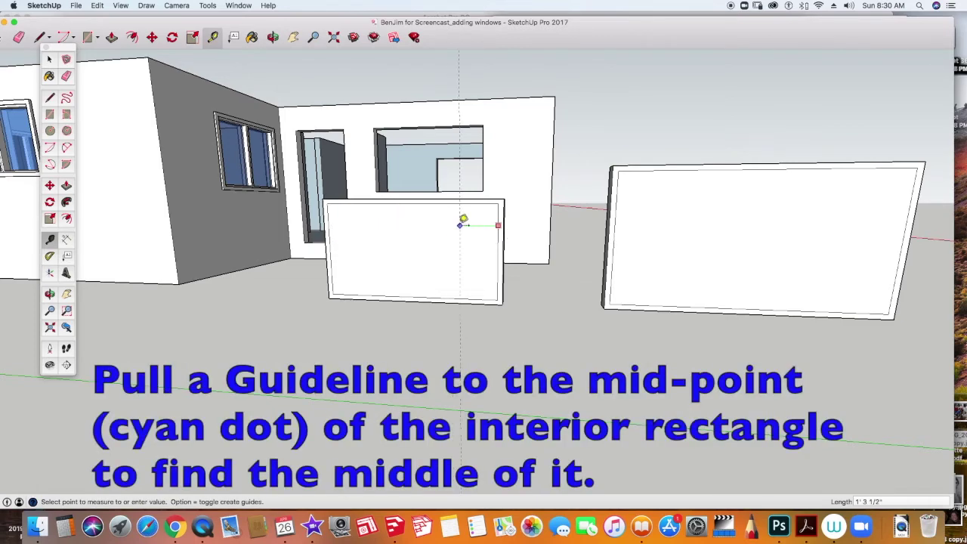
left_click(418, 198)
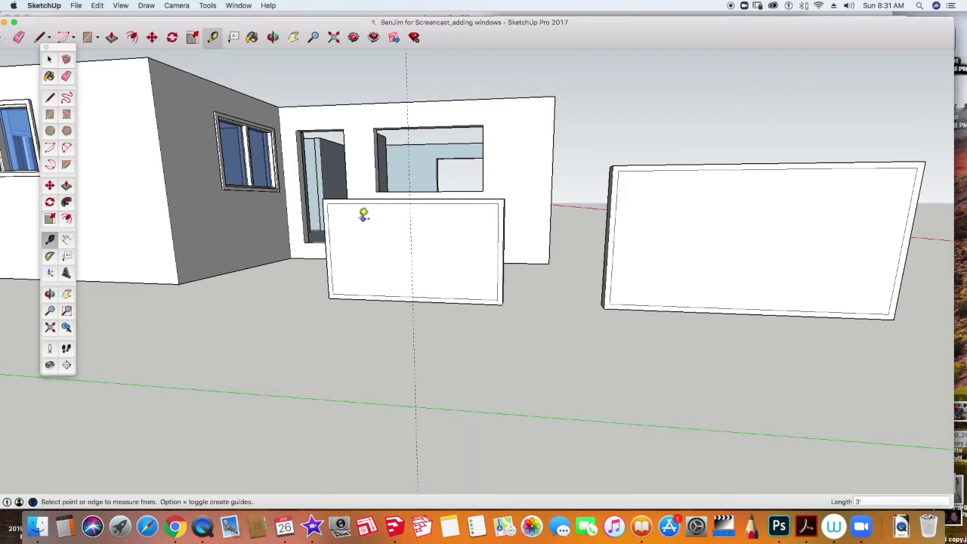
left_click(328, 221)
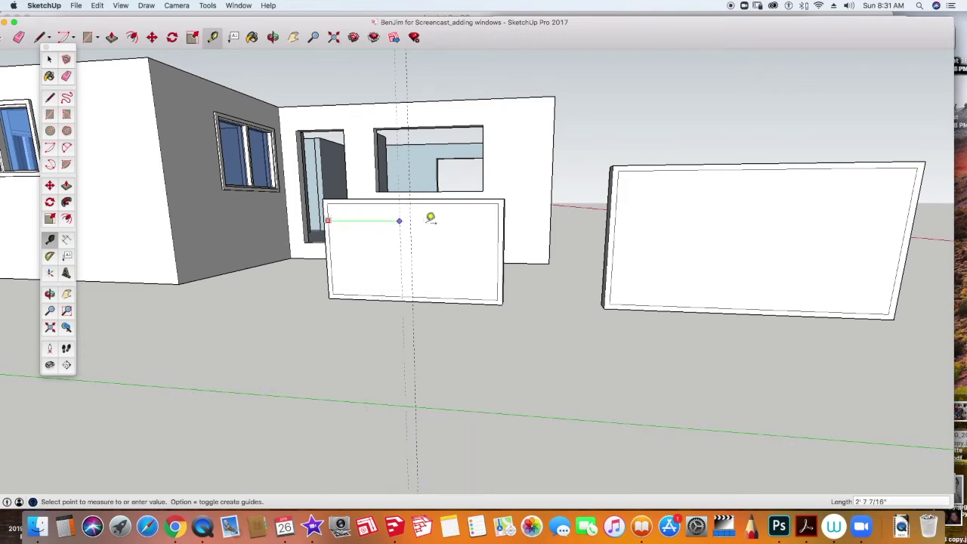
left_click(500, 221)
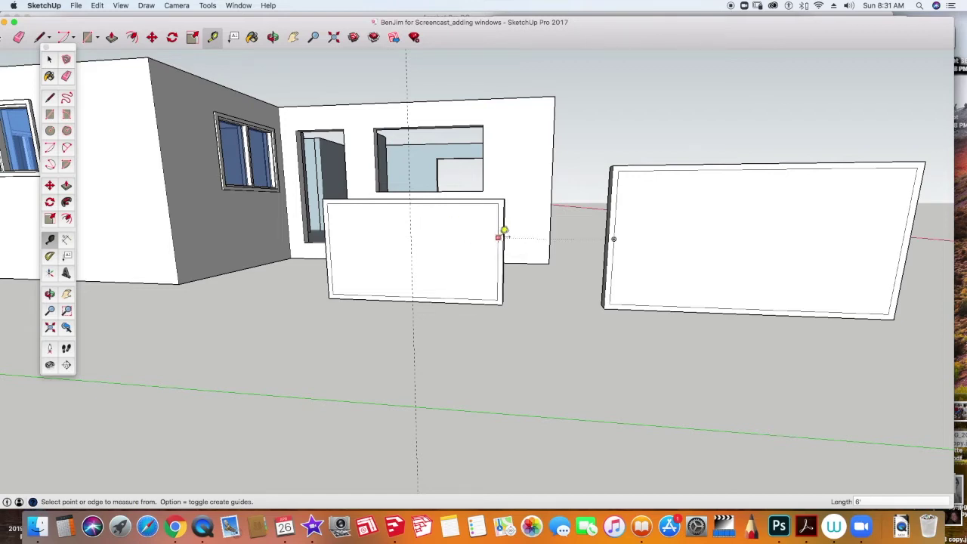
Step: Place vertical guides 1.75' in from each side edge of the smaller window's inner rectangle
left_click(499, 238)
left_click(499, 220)
left_click(500, 220)
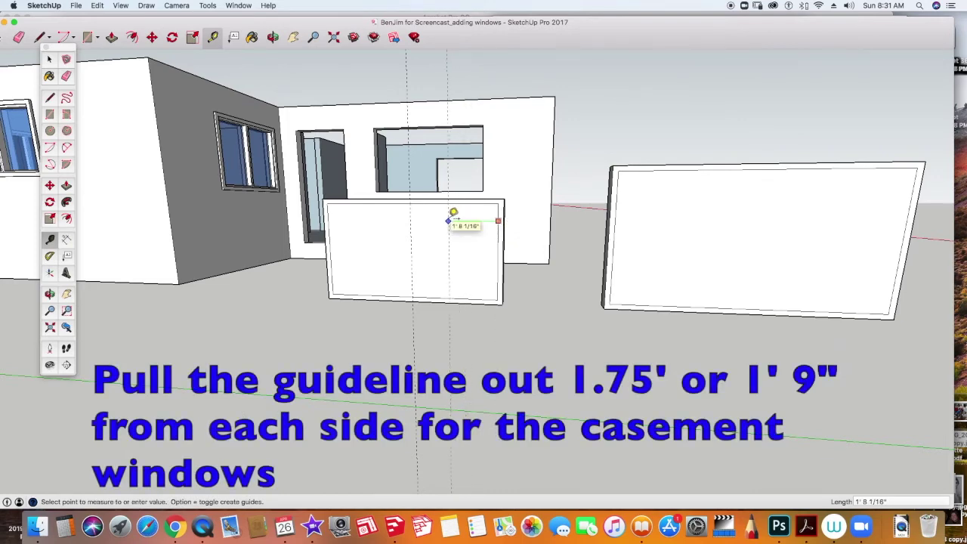
type("1.75")
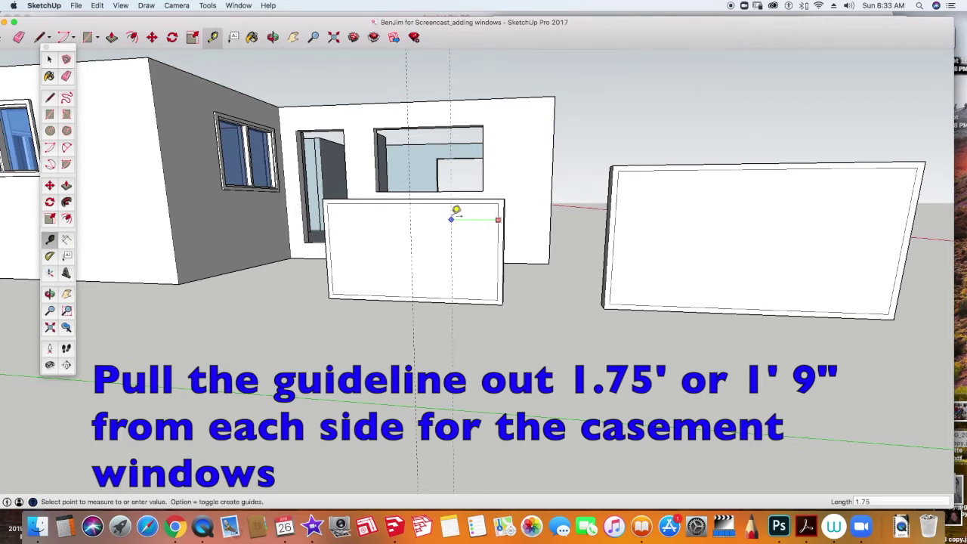
key("Return")
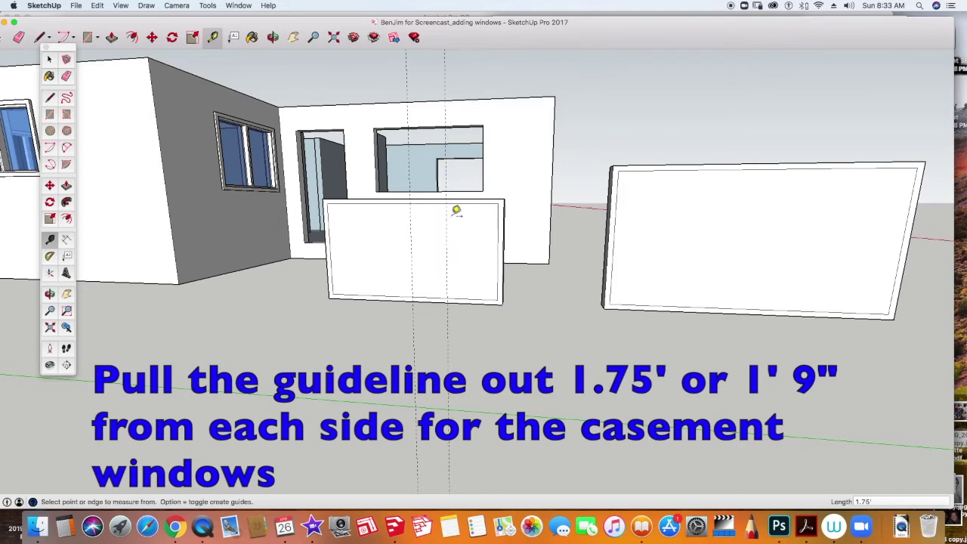
left_click(330, 226)
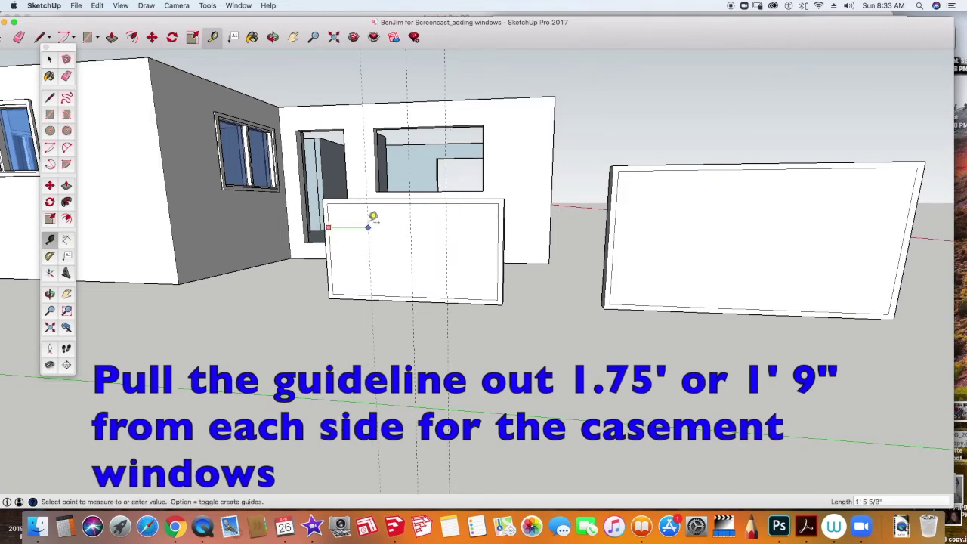
type("1.75")
key("Return")
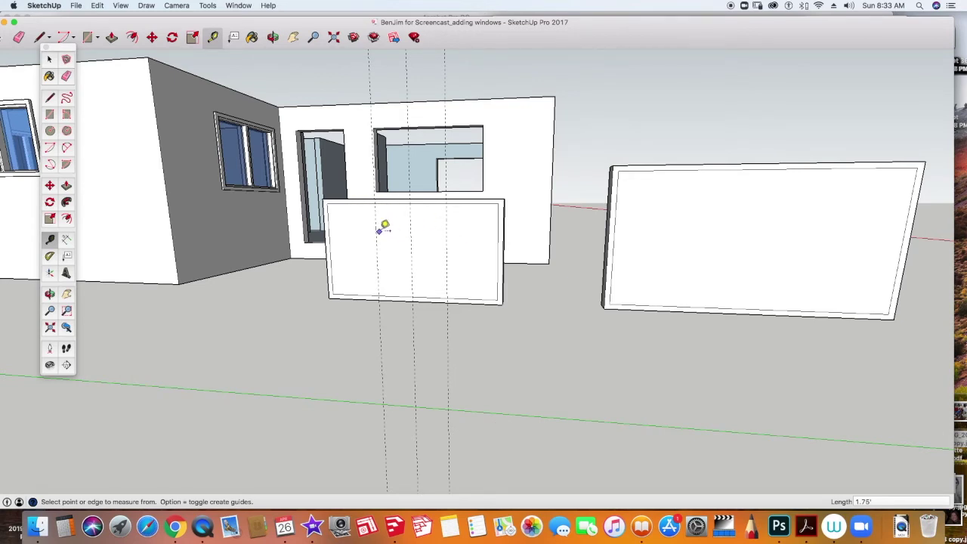
Step: Draw vertical dividing lines along the two outer guides within the smaller window's inner rectangle and erase all three guides
left_click(377, 235)
left_click(49, 97)
left_click(375, 202)
left_click(378, 295)
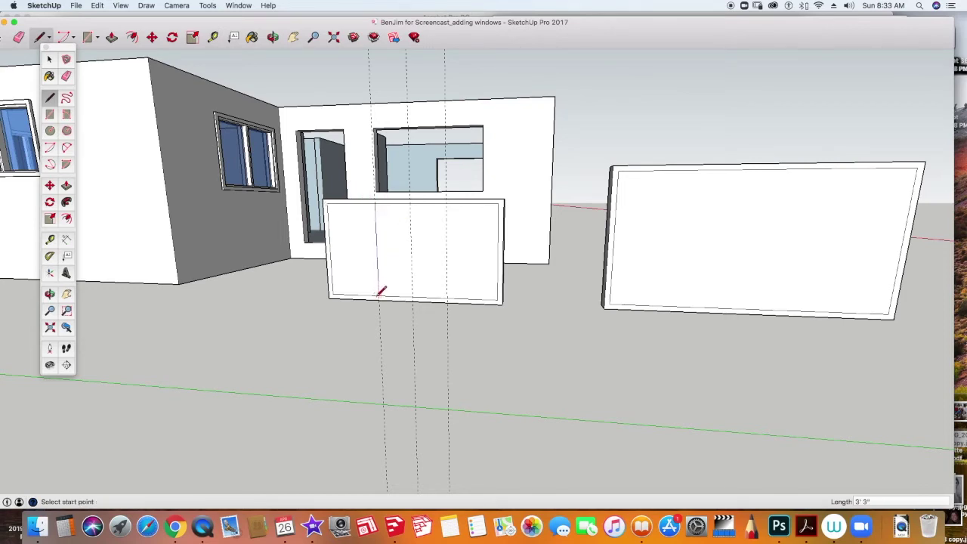
left_click(447, 203)
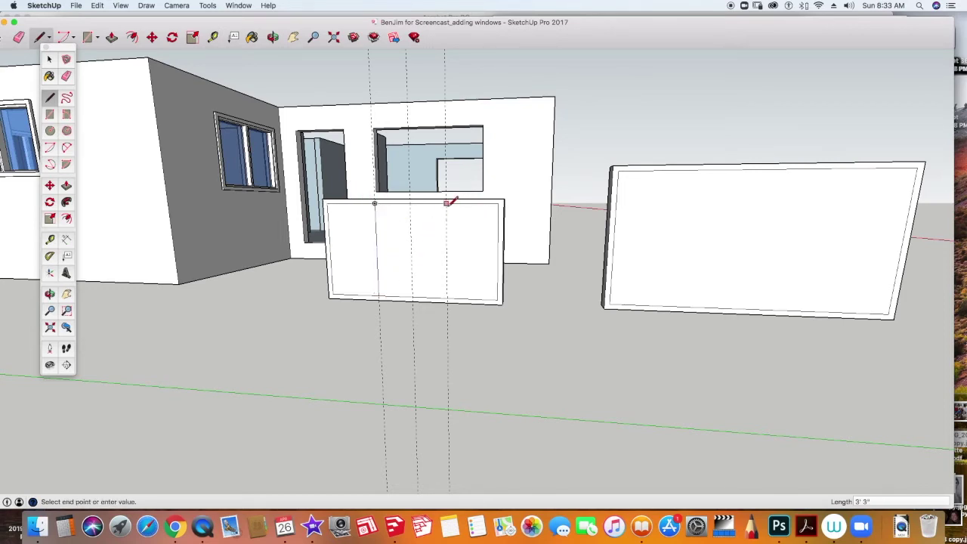
left_click(447, 299)
left_click(66, 76)
mouse_move(535, 353)
left_mouse_down()
mouse_move(380, 331)
mouse_move(469, 335)
mouse_move(642, 386)
left_mouse_up()
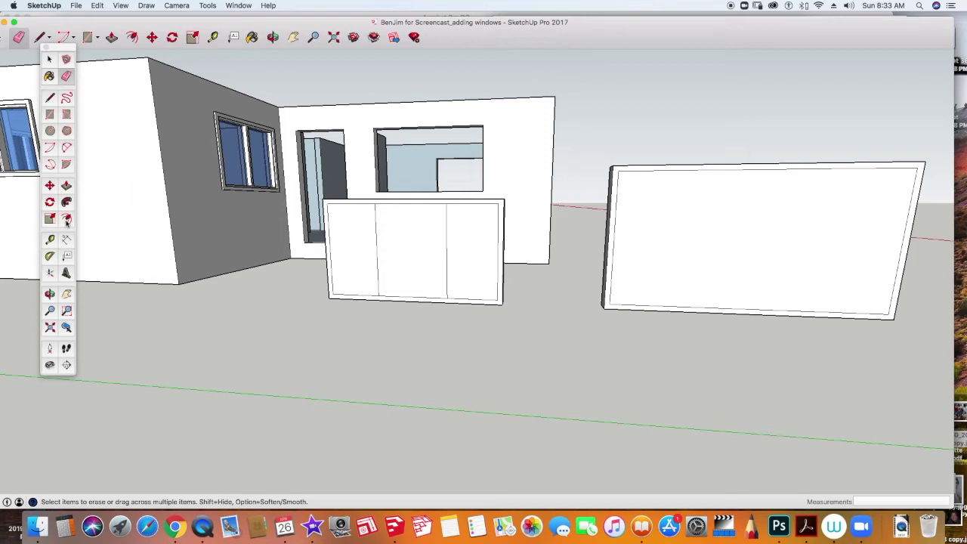
Step: Offset the outlines of the smaller window's three panels inward by 1"
left_click(67, 219)
left_click(348, 205)
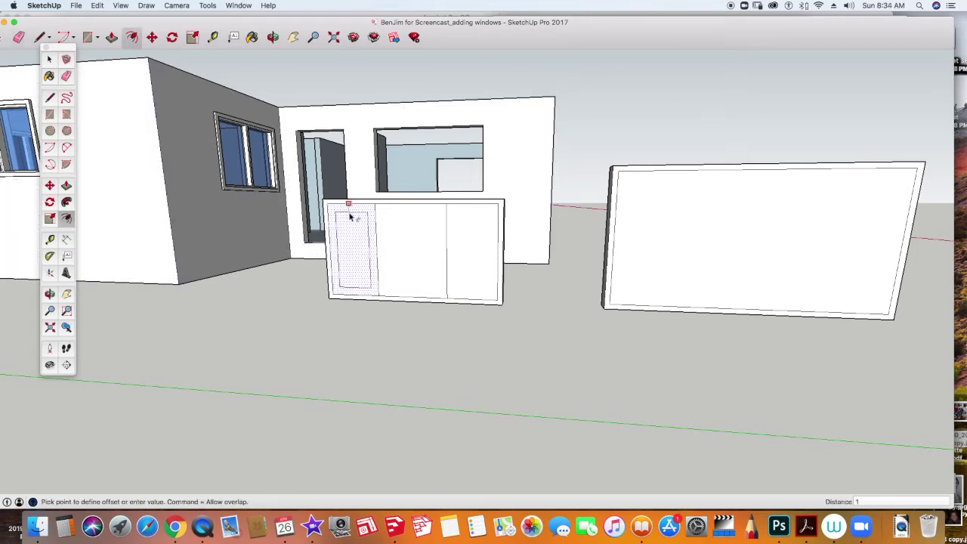
left_click(351, 216)
left_click(394, 204)
type("1")
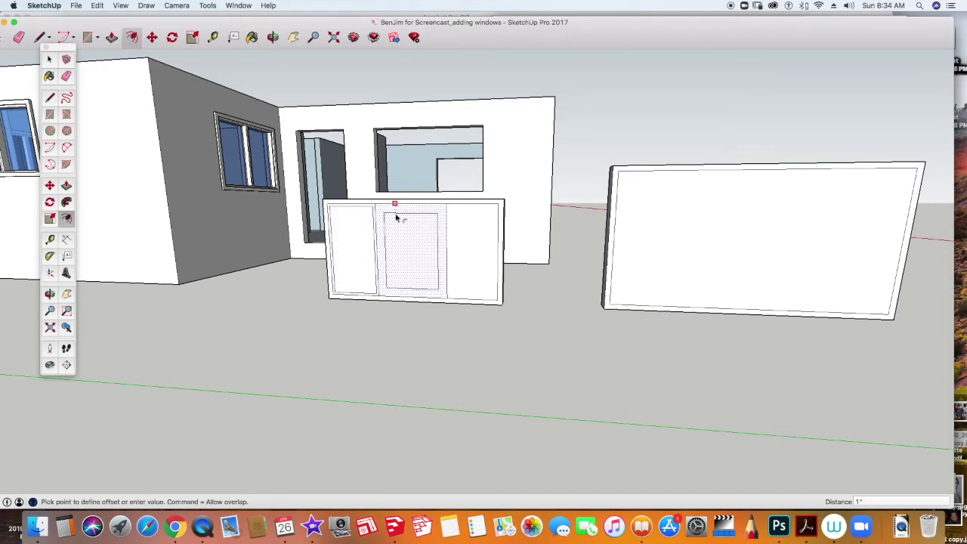
key("Return")
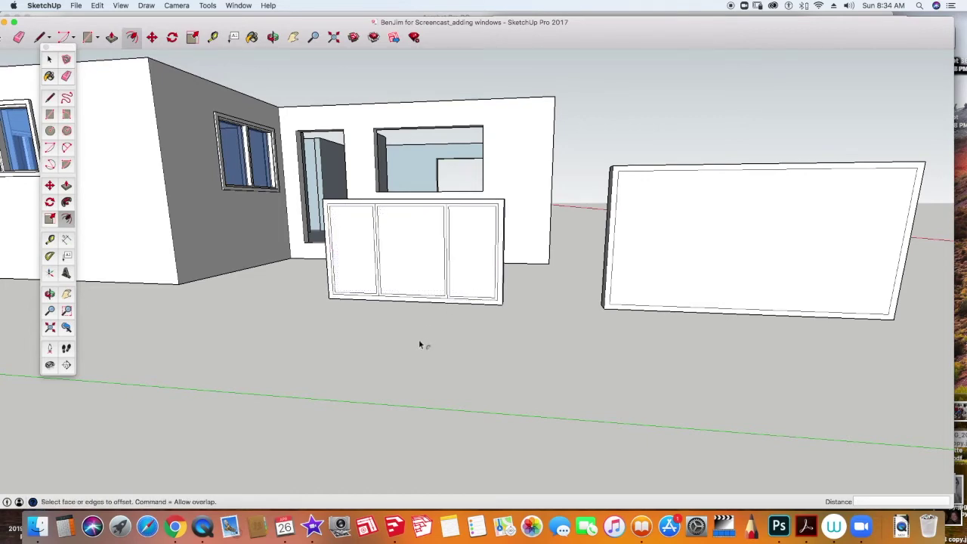
Step: Place vertical guides 1.75' in from each side edge of the larger window's inner rectangle
key("o")
left_click_drag(468, 338, 84, 412)
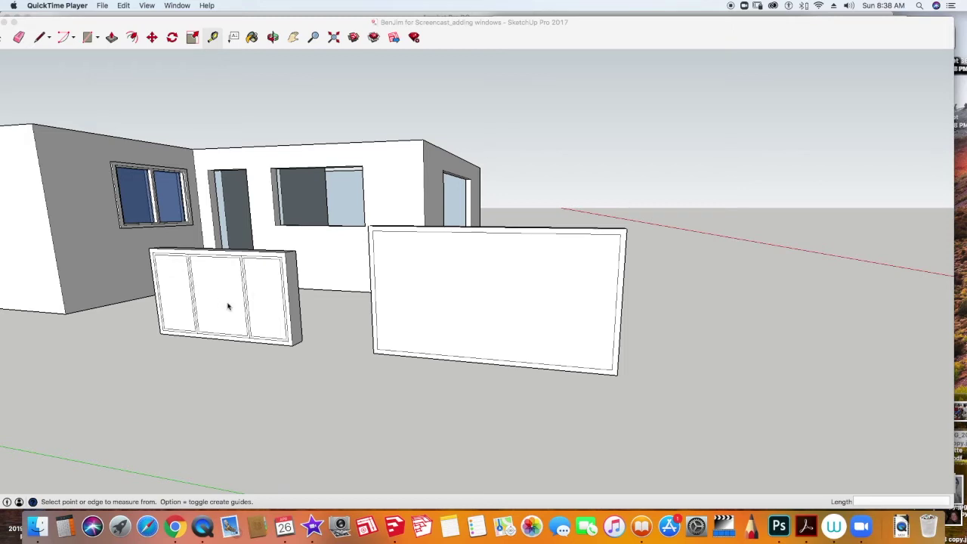
left_click(72, 207)
key("Escape")
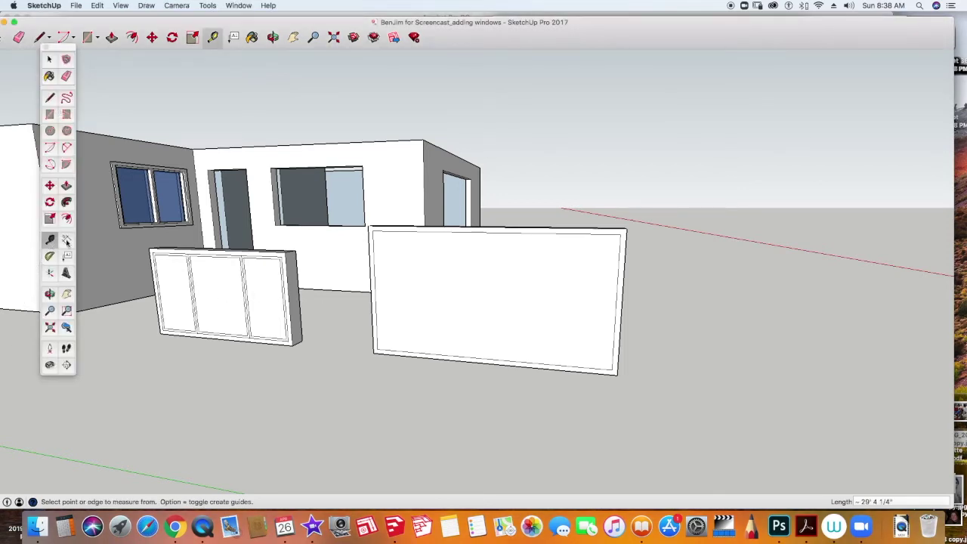
left_click(375, 284)
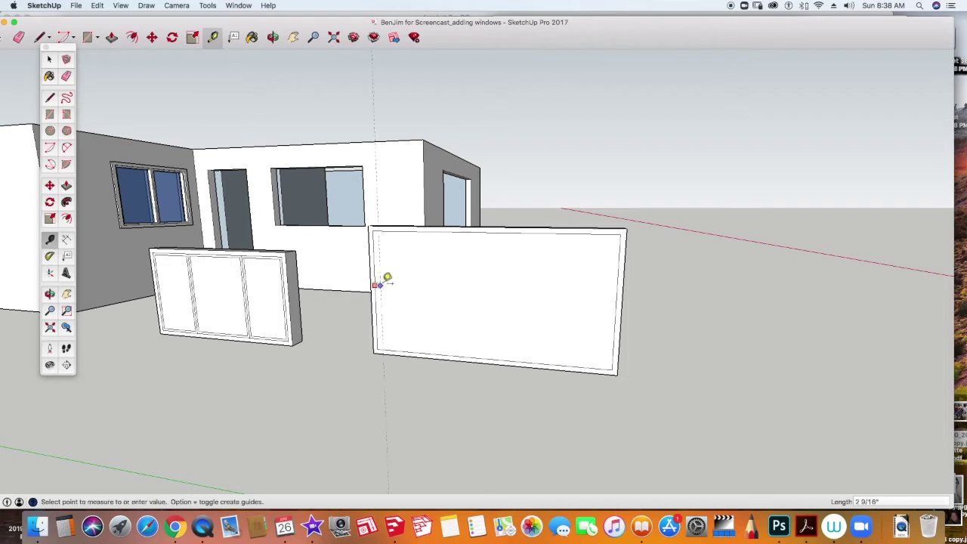
left_click(433, 286)
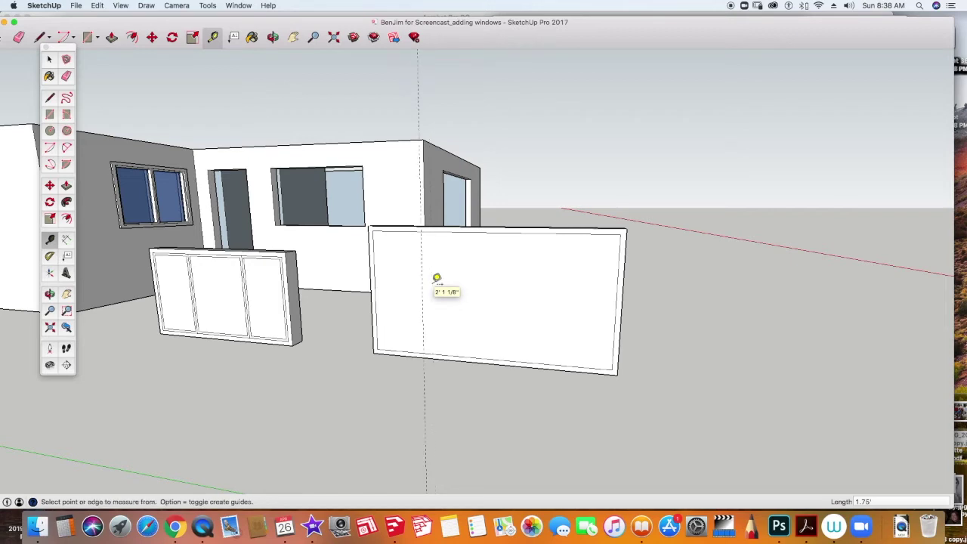
left_click(619, 293)
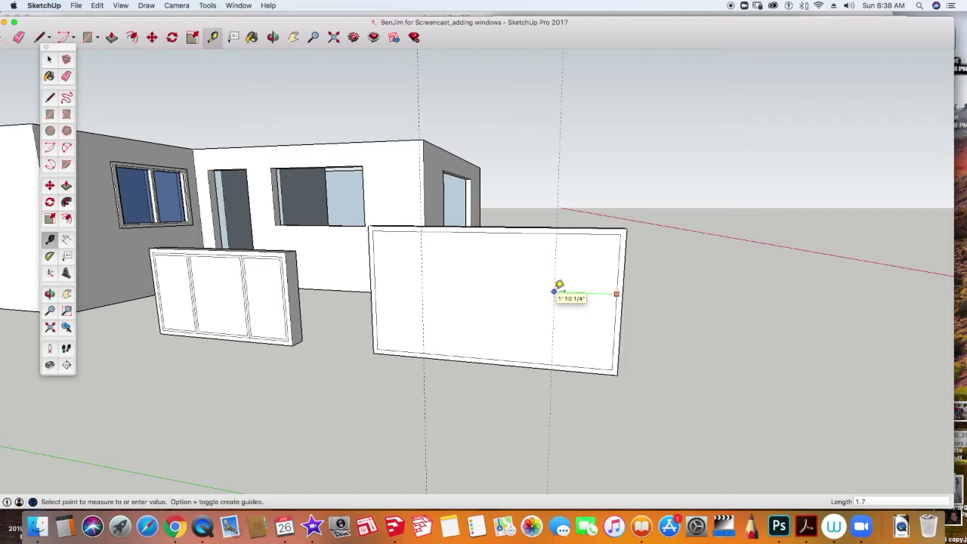
left_click(558, 286)
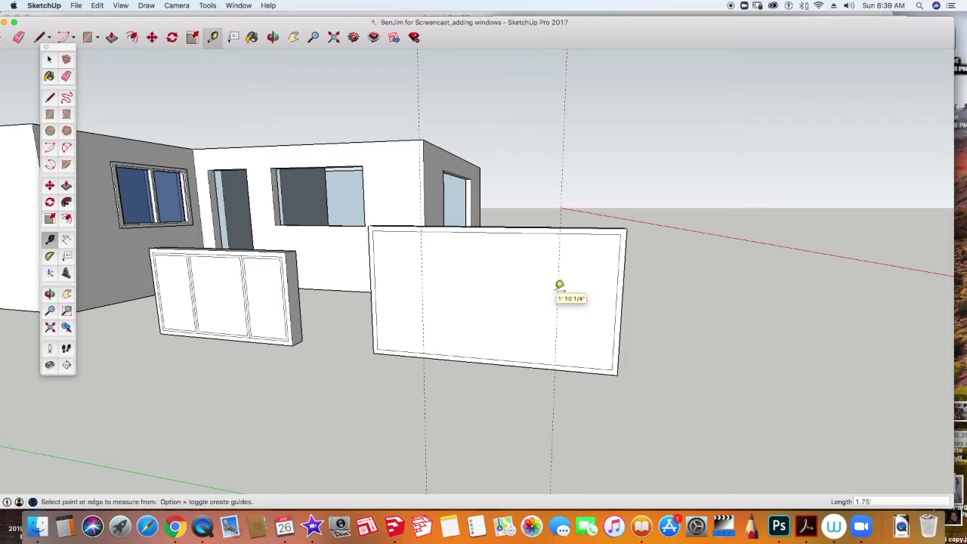
Step: Draw vertical dividing lines along both guides within the larger window's inner rectangle and erase the two guides
left_click(49, 98)
left_click(421, 231)
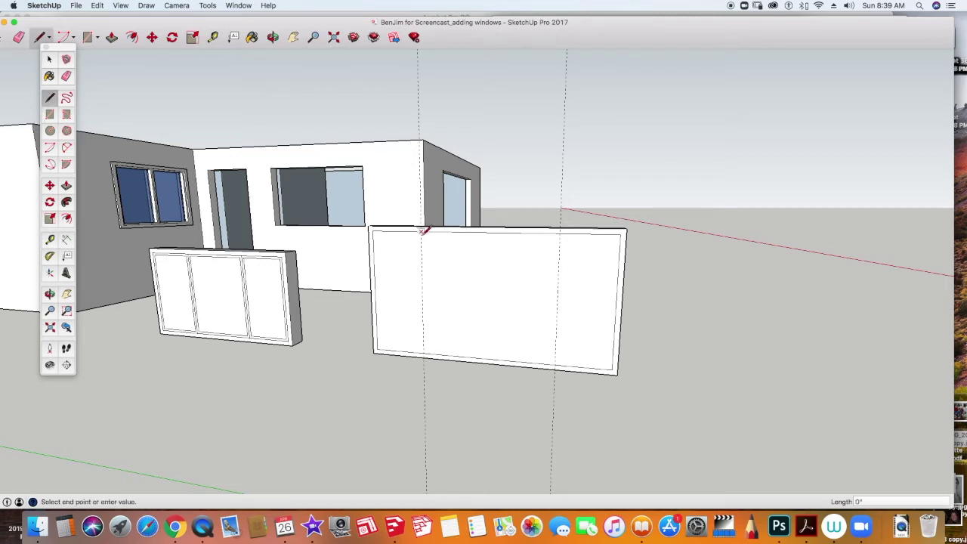
scroll(434, 340, "up", 2)
left_click(424, 352)
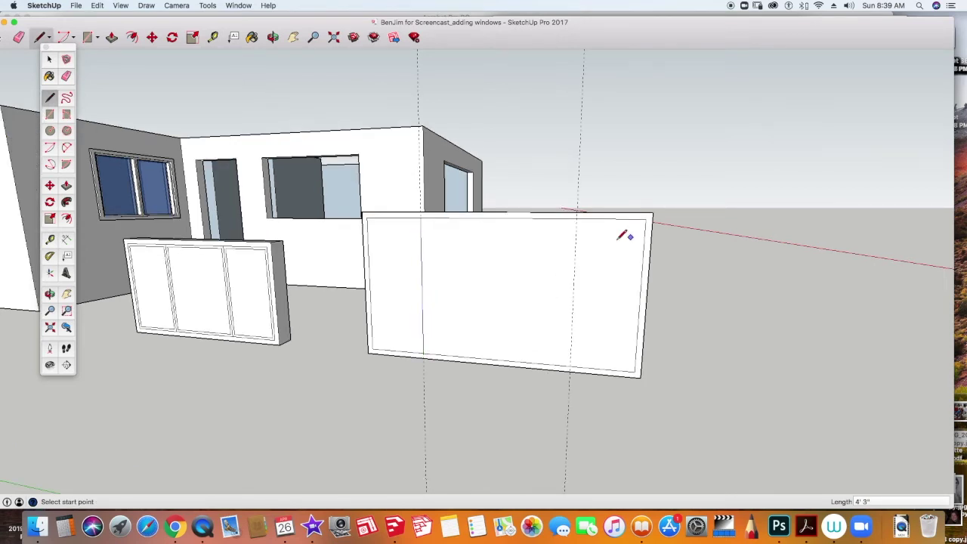
left_click(578, 217)
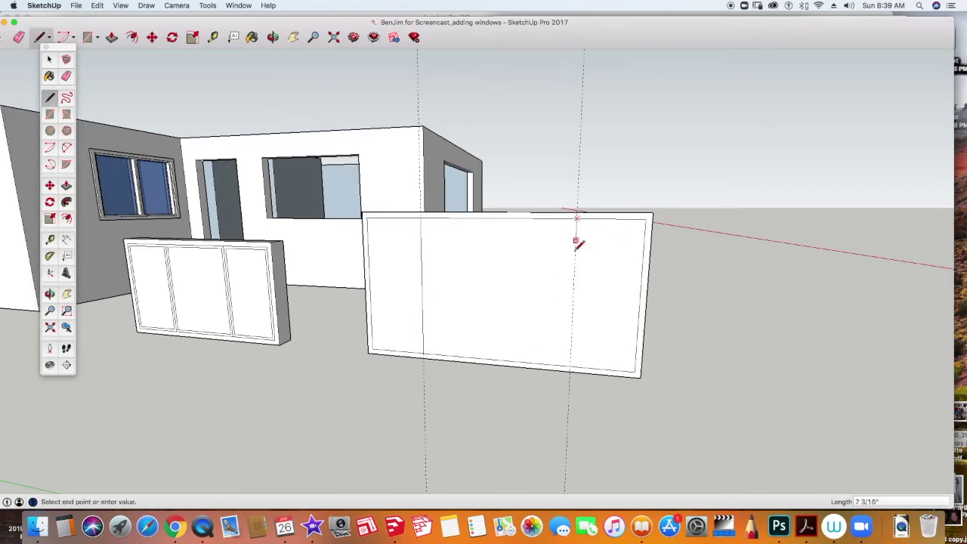
left_click(571, 367)
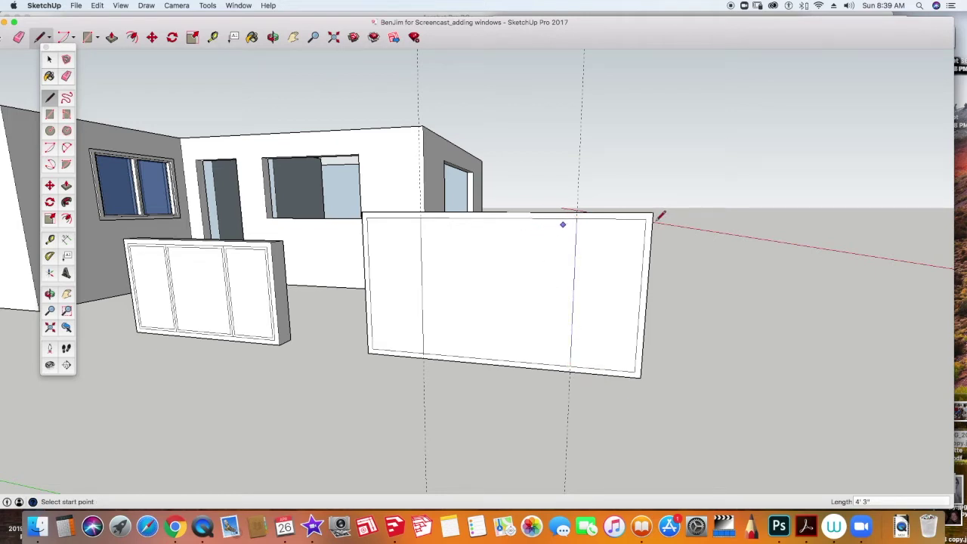
left_click(65, 76)
left_click_drag(426, 70, 602, 82)
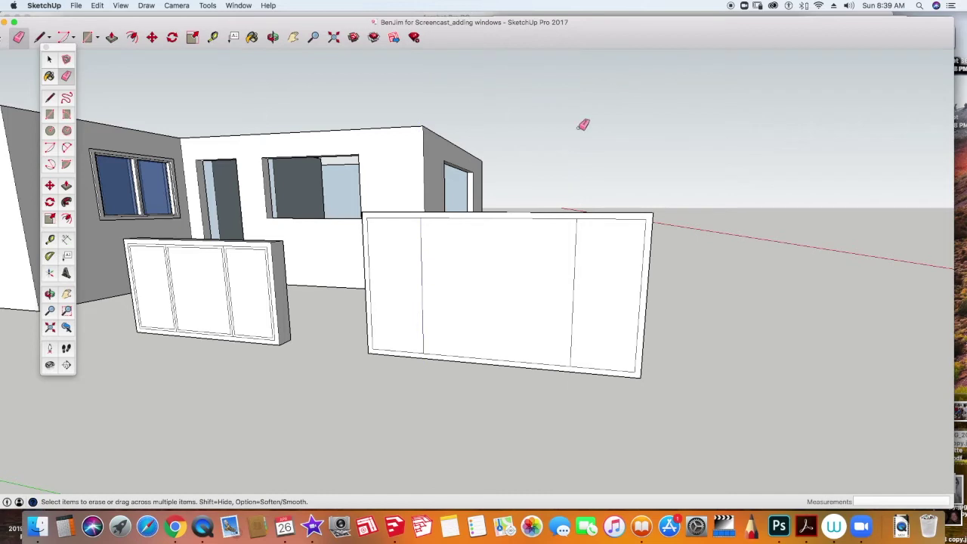
Step: Offset the outlines of the larger window's three panels inward by 1"
left_click(65, 218)
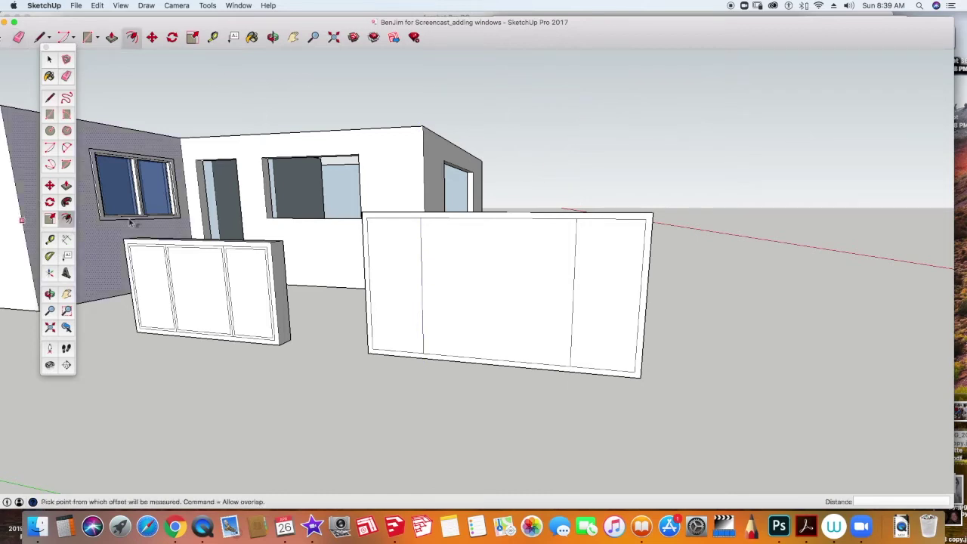
left_click(606, 227)
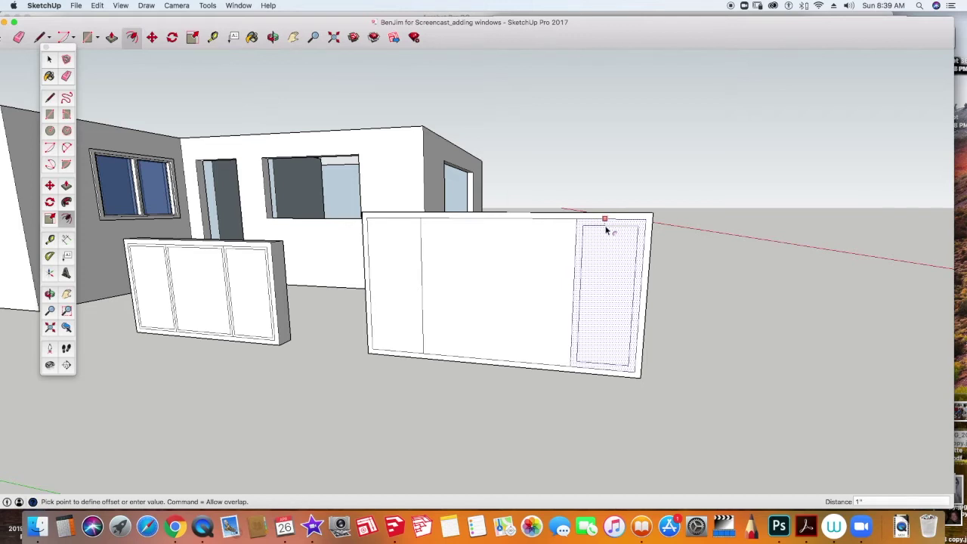
left_click(606, 231)
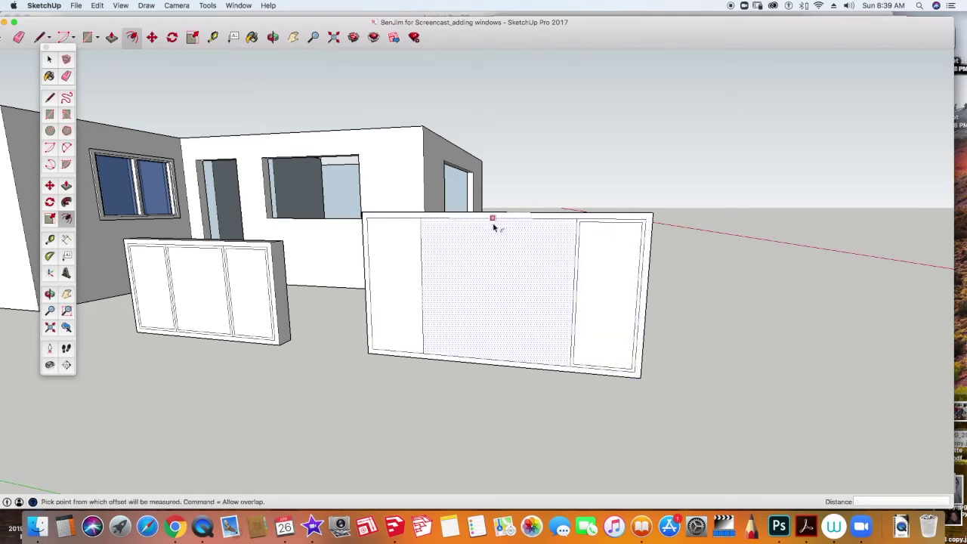
scroll(393, 232, "up", 1)
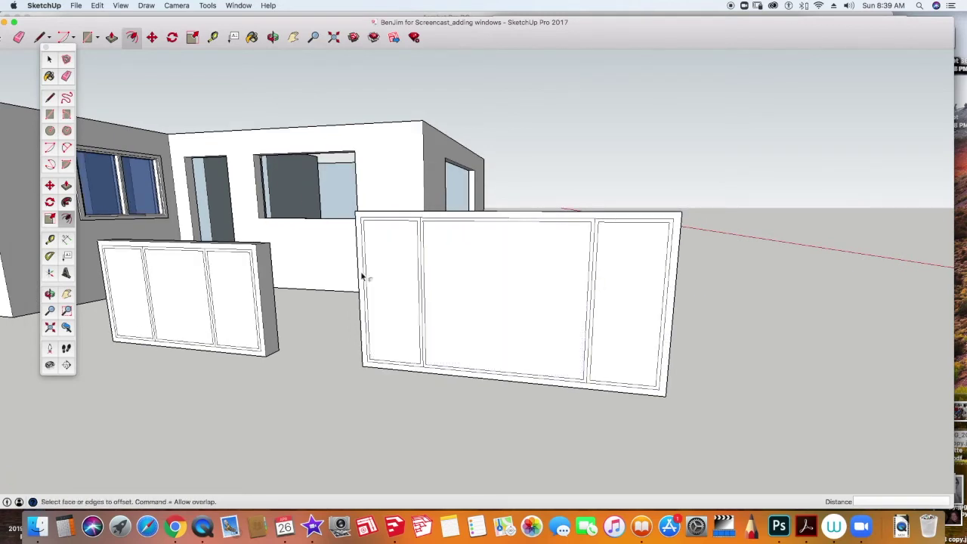
scroll(425, 405, "down", 4)
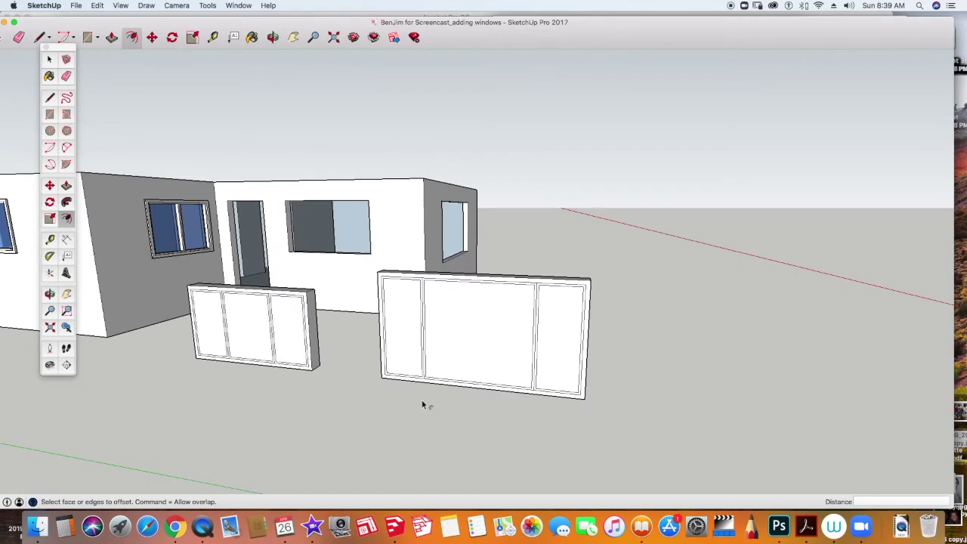
Step: Push the inner pane faces of all three panels in by 2" on both the larger and the smaller window
left_click(66, 185)
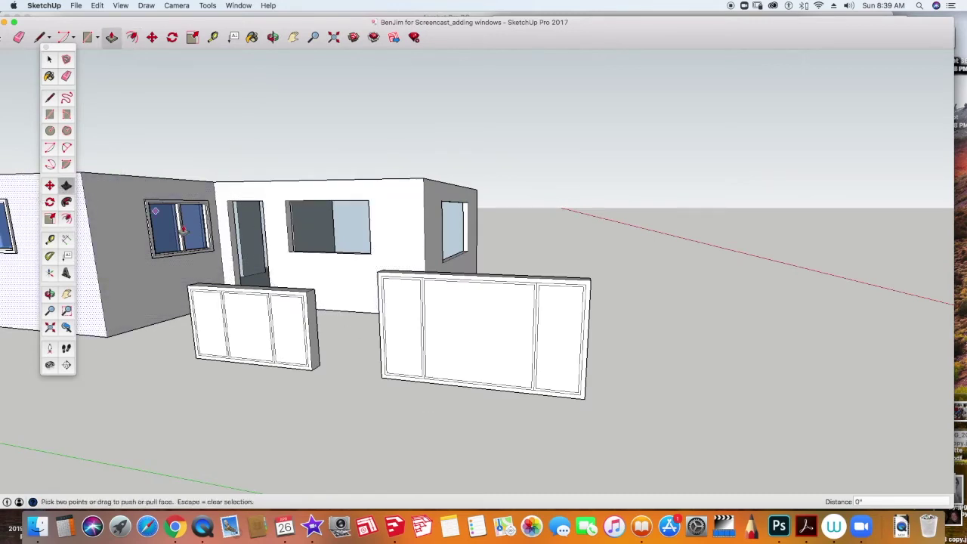
type("2")
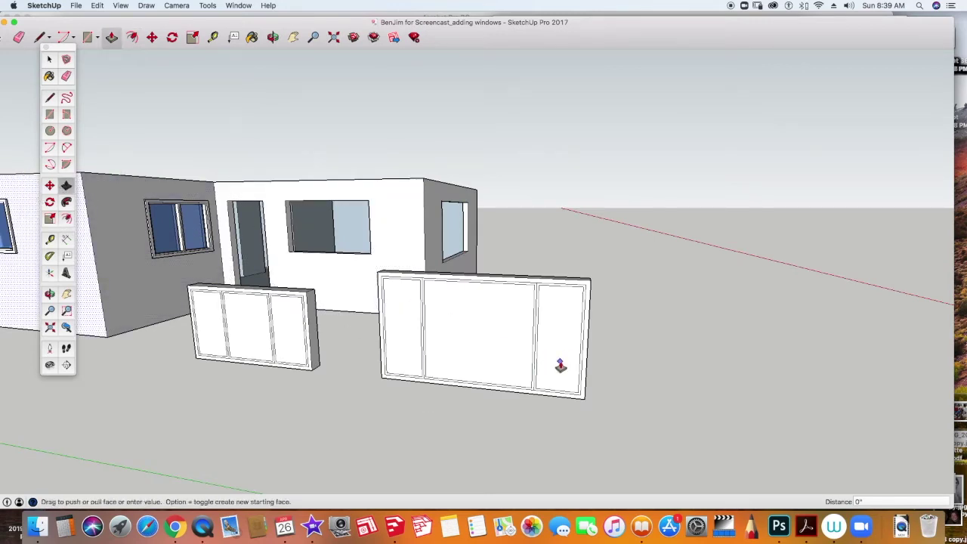
key("Return")
key("Return")
double_click(479, 371)
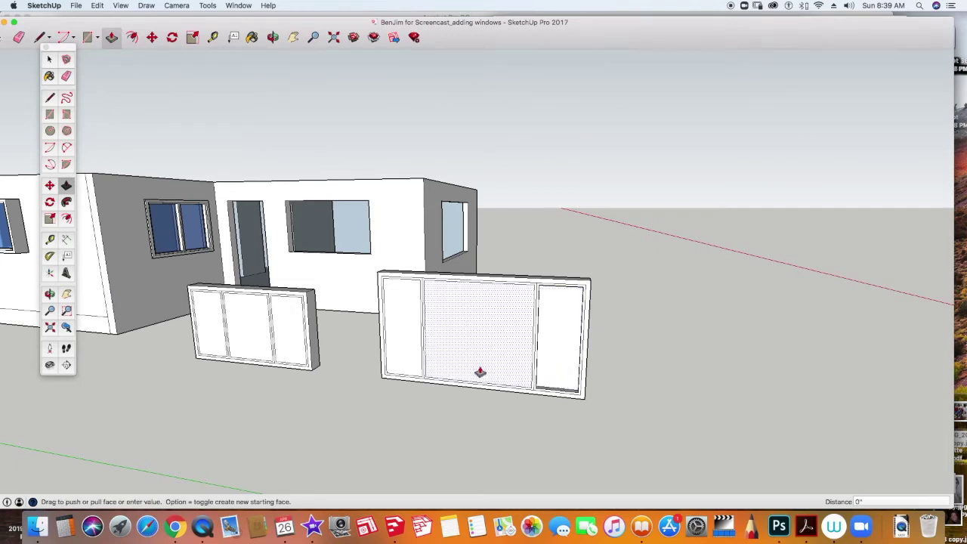
double_click(400, 354)
double_click(289, 350)
double_click(242, 340)
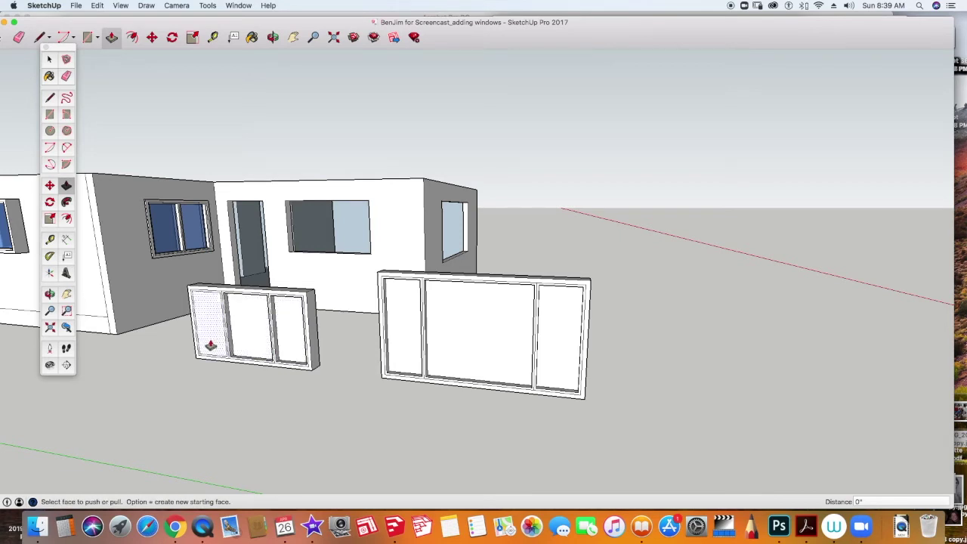
double_click(211, 346)
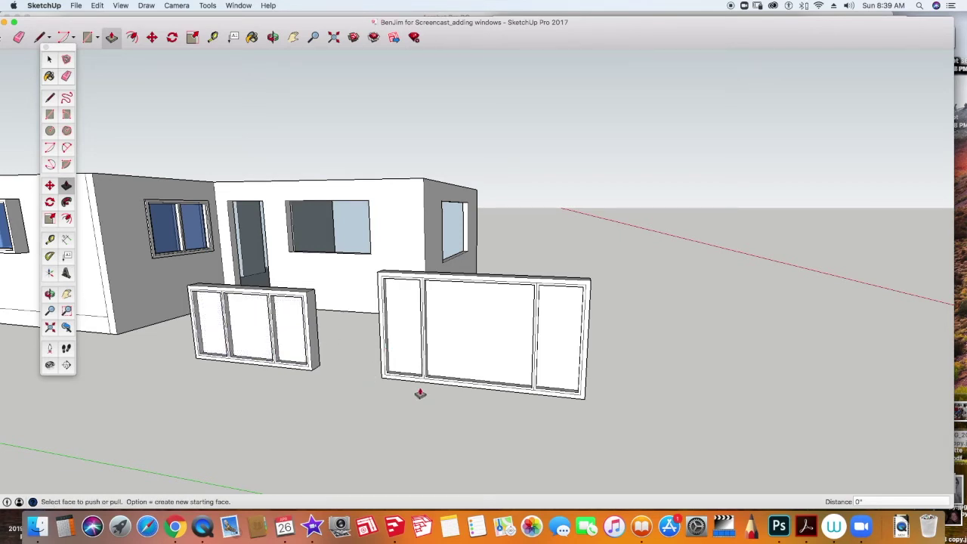
Step: Paint the six panes of both windows with the blue translucent material from the Glass and Mirrors collection at 50% opacity
left_click(238, 5)
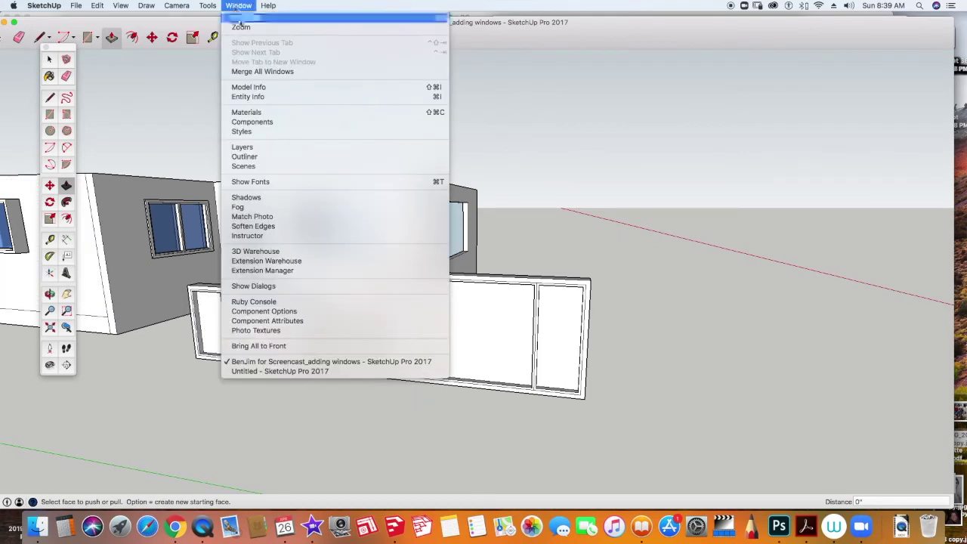
left_click(261, 112)
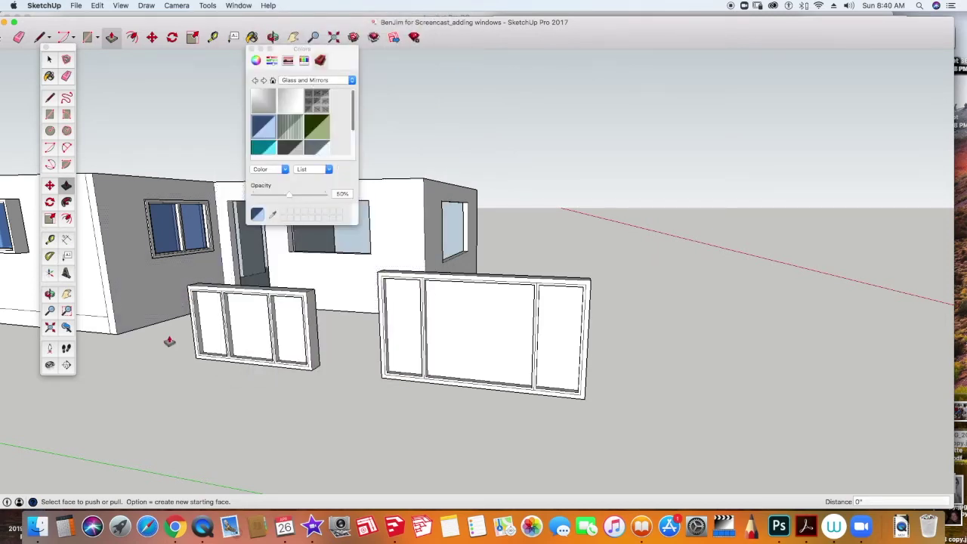
key("b")
left_click(211, 325)
left_click(255, 319)
left_click(288, 325)
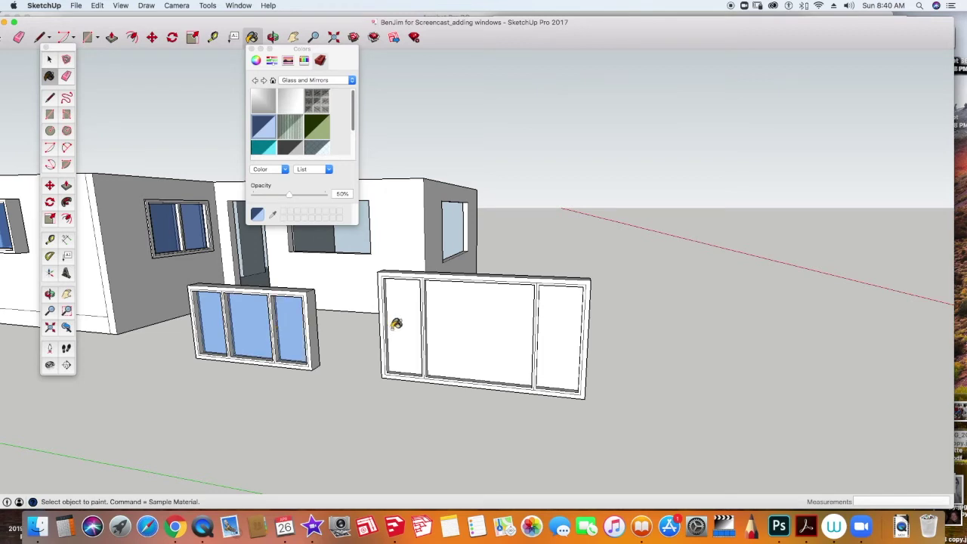
left_click(399, 326)
left_click(470, 329)
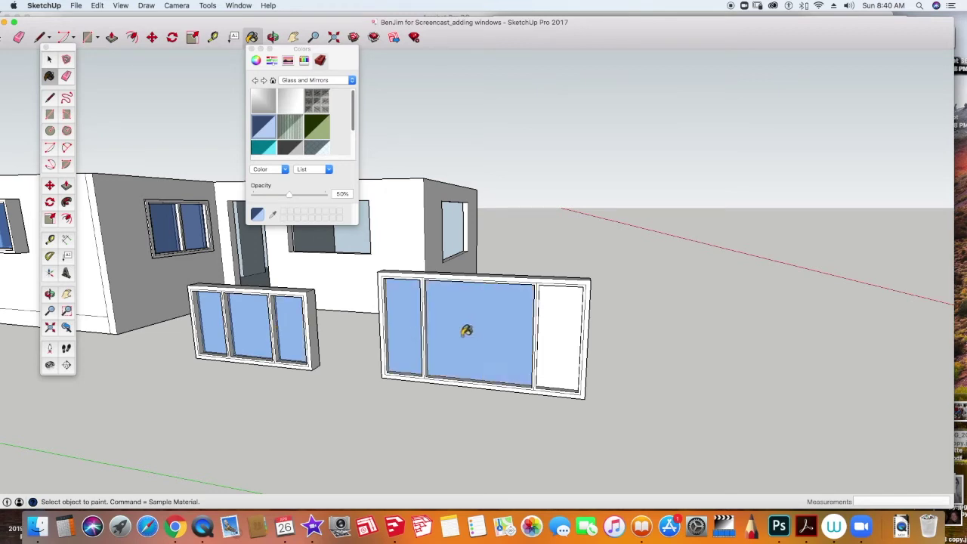
left_click(559, 333)
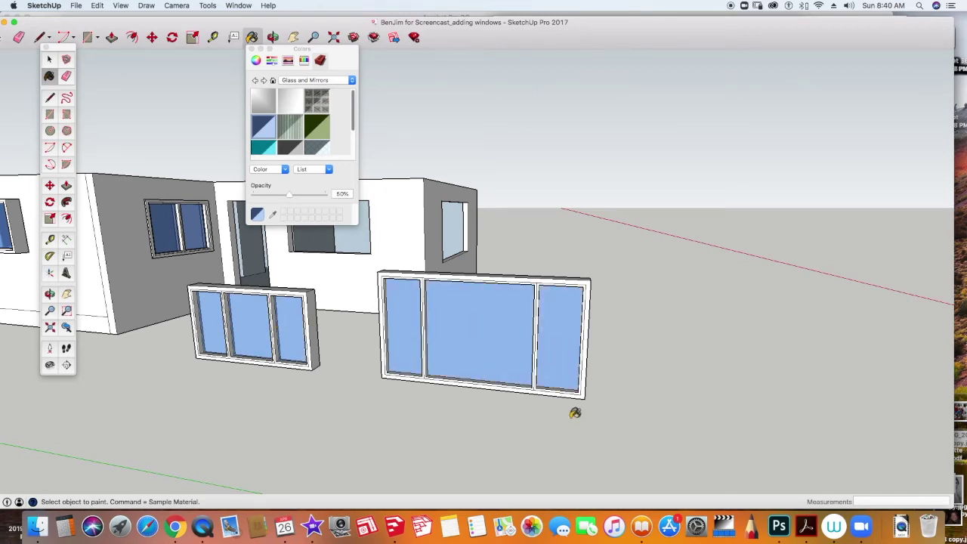
Step: Pull the larger window's outer frame face outward so that it projects 1" beyond the inner frames
scroll(575, 412, "up", 3)
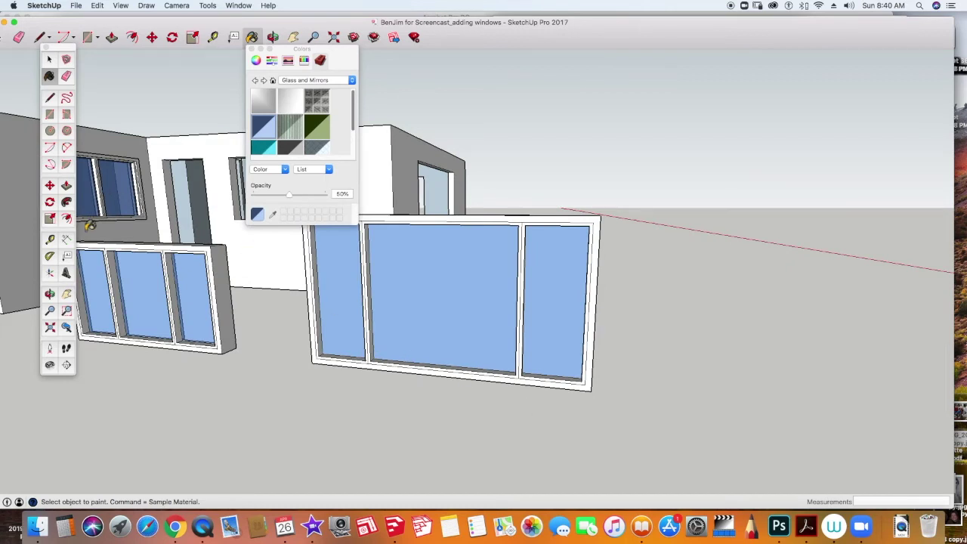
left_click(66, 186)
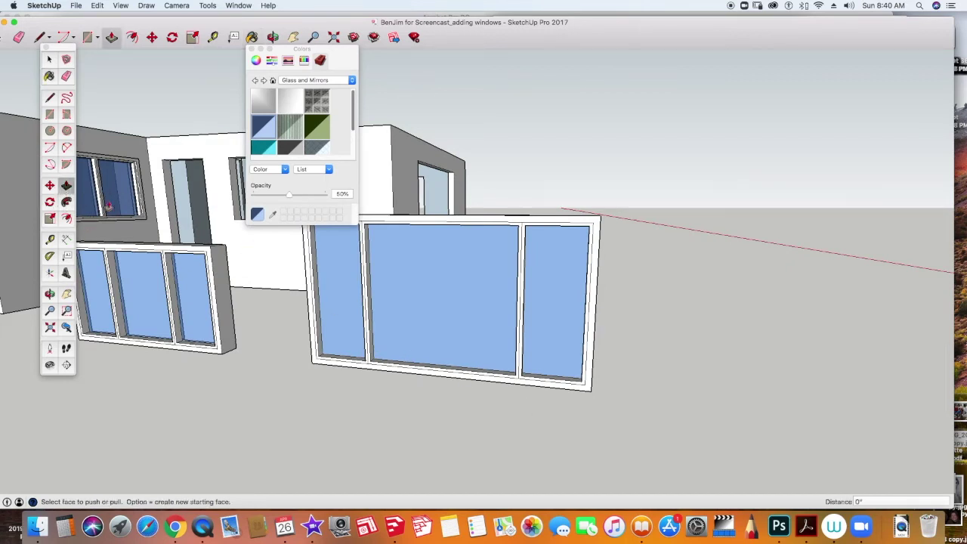
left_click(320, 367)
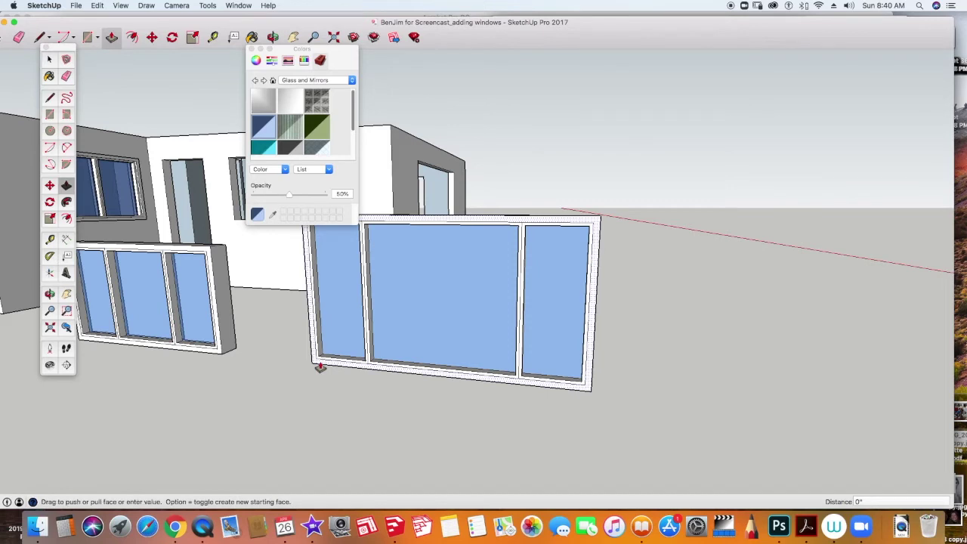
left_click(316, 371)
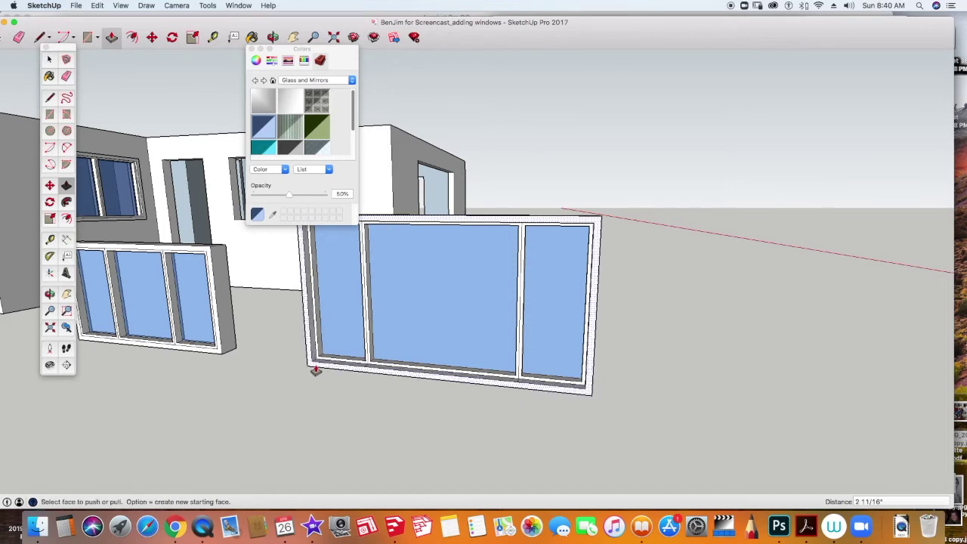
left_click(317, 369)
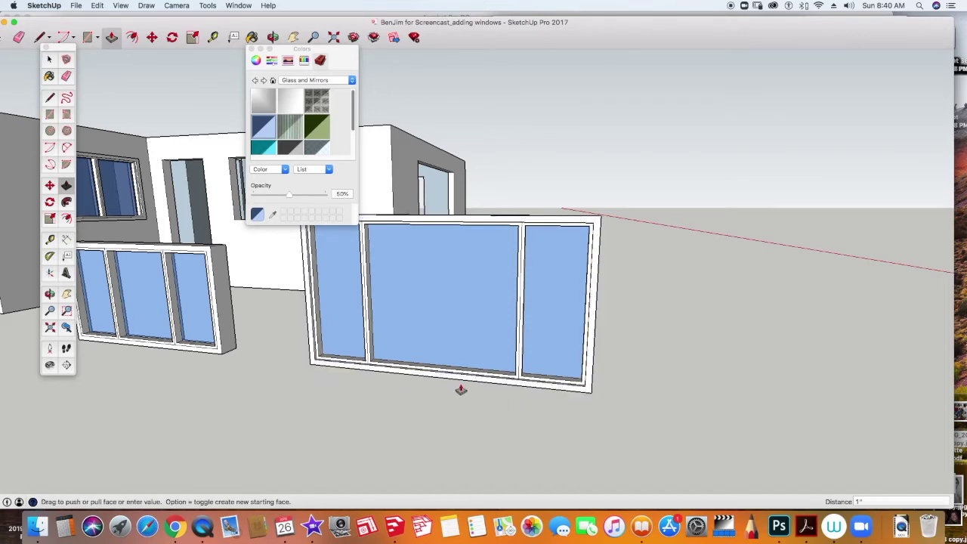
Step: Select all connected geometry of the smaller three-panel window and make it a group
middle_click_drag(584, 401, 214, 459)
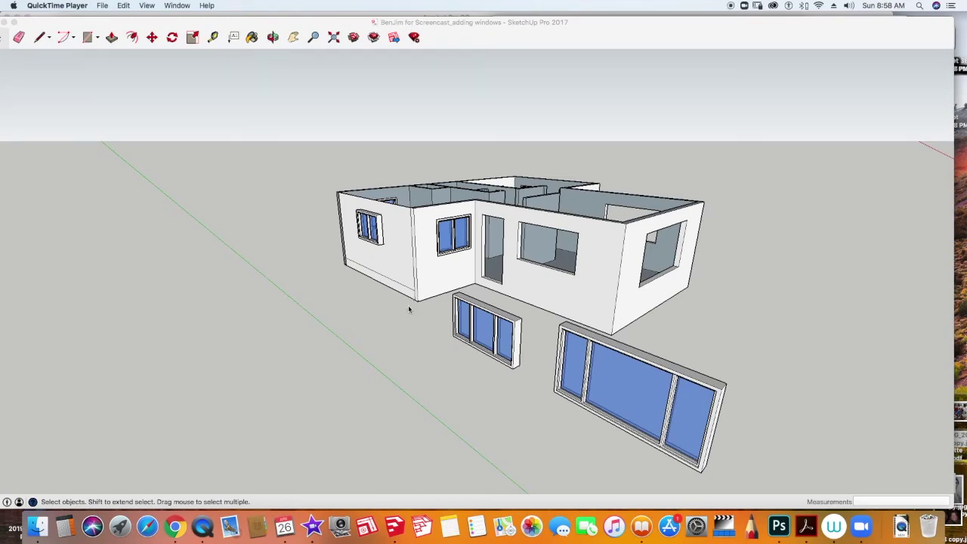
left_click(407, 313)
scroll(520, 265, "up", 2)
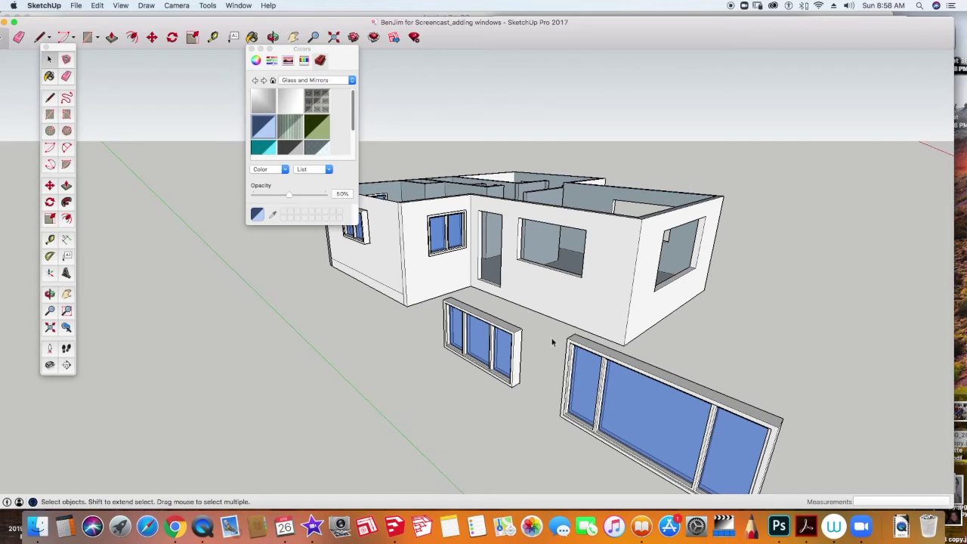
scroll(552, 340, "down", 2)
left_click(518, 333)
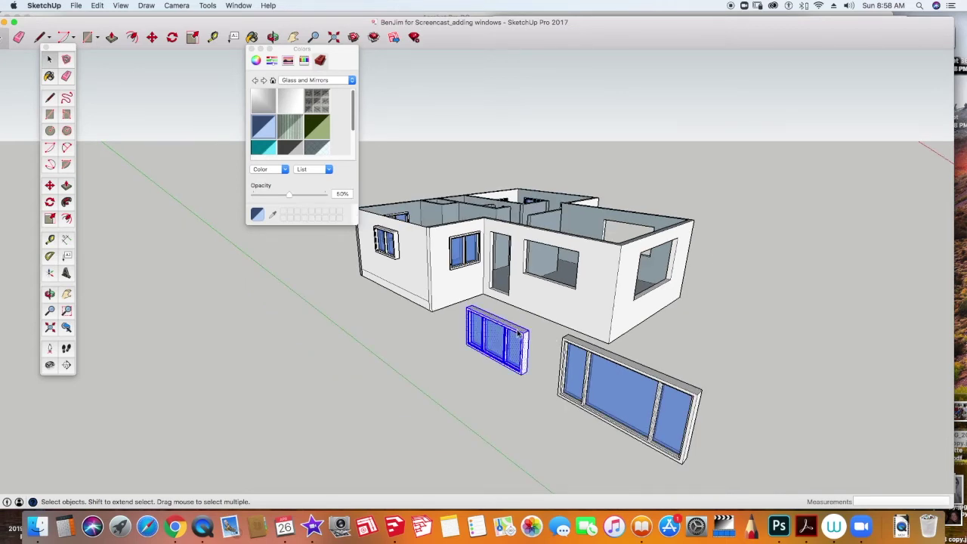
right_click(518, 333)
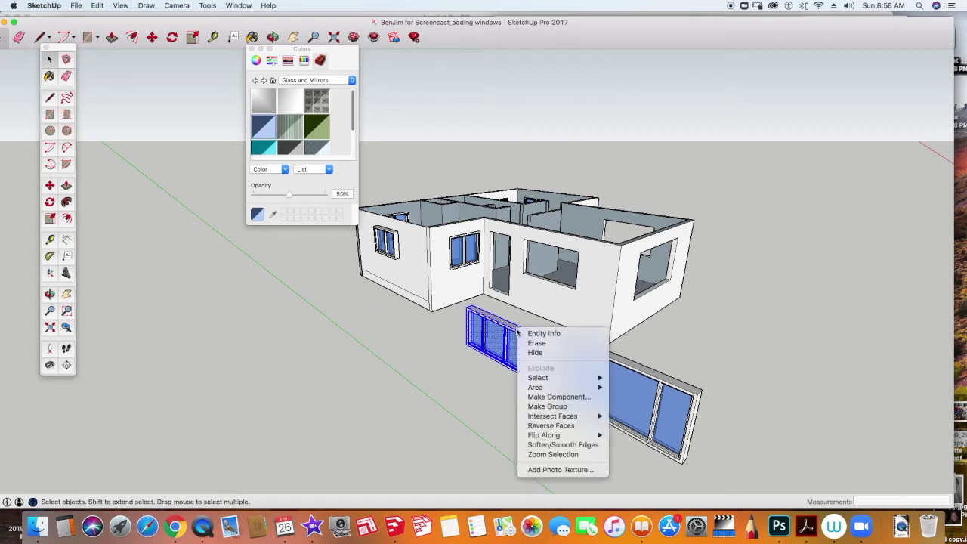
left_click(547, 408)
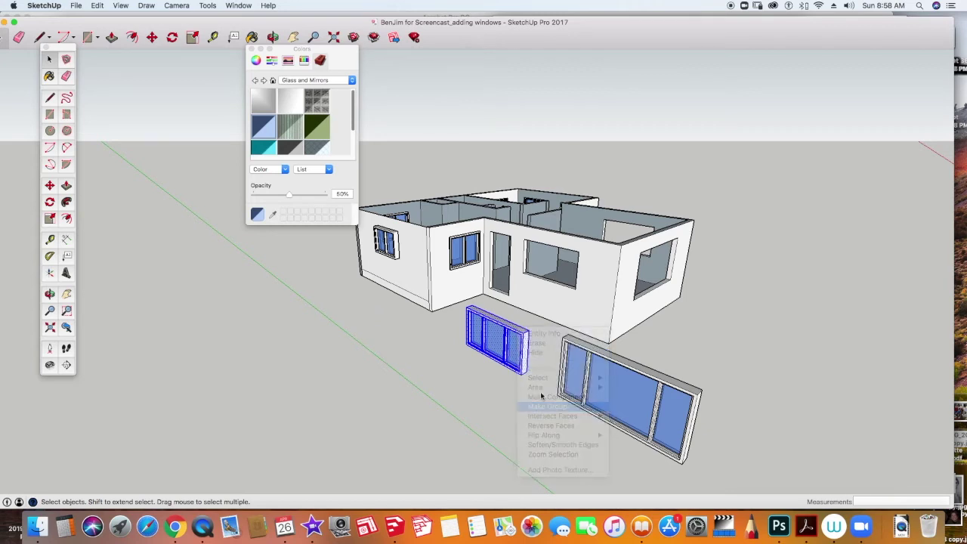
Step: Open the Entity Info and Components windows
left_click(239, 5)
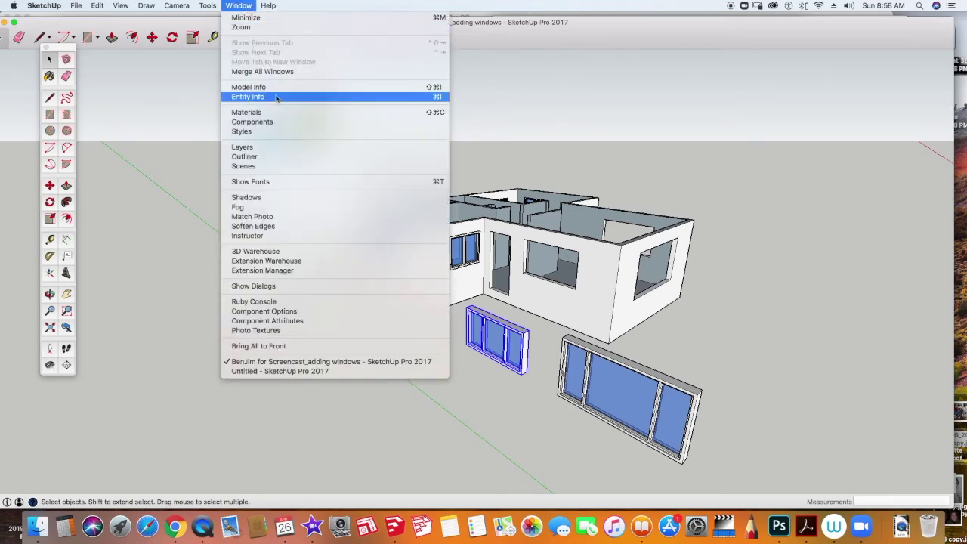
left_click(250, 97)
left_click(239, 5)
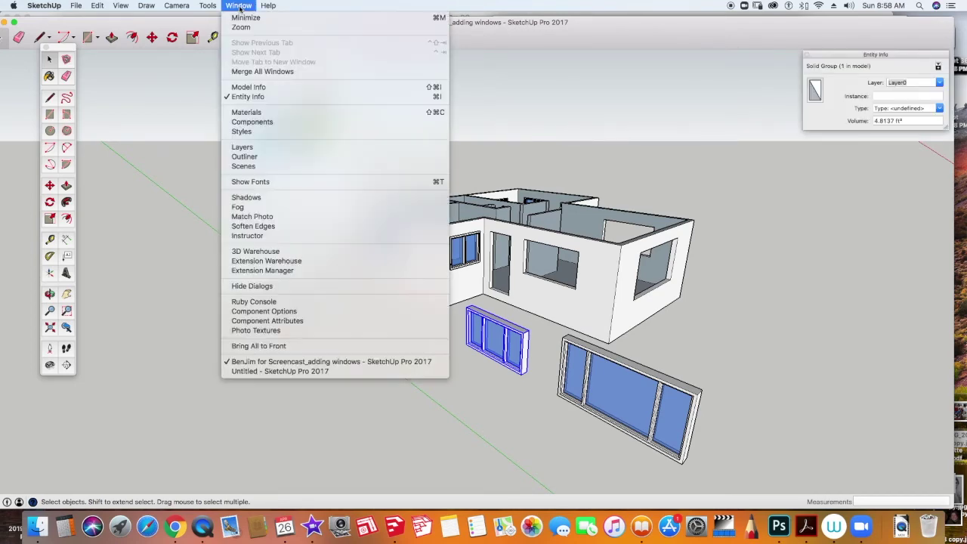
left_click(252, 122)
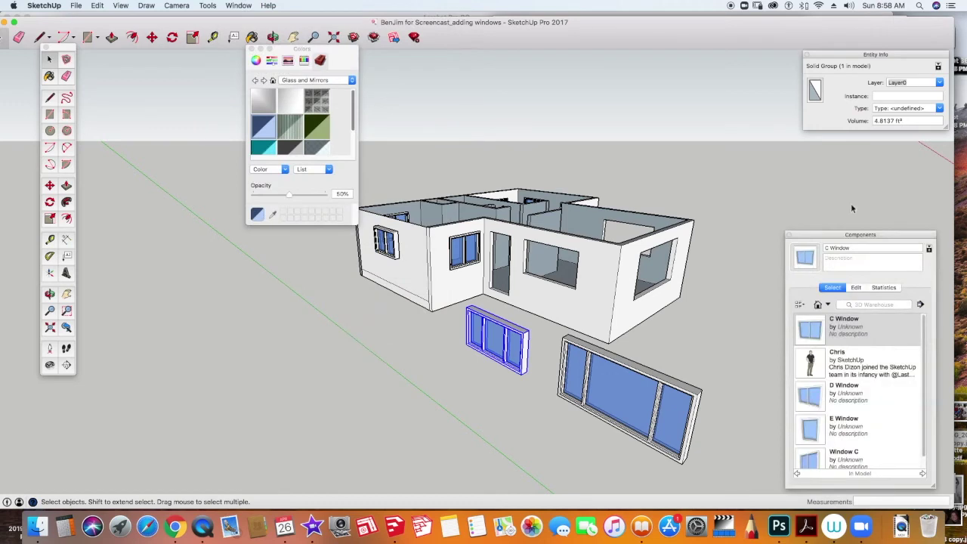
Step: Convert the smaller window's group into a component with the definition name "B Window"
right_click(499, 326)
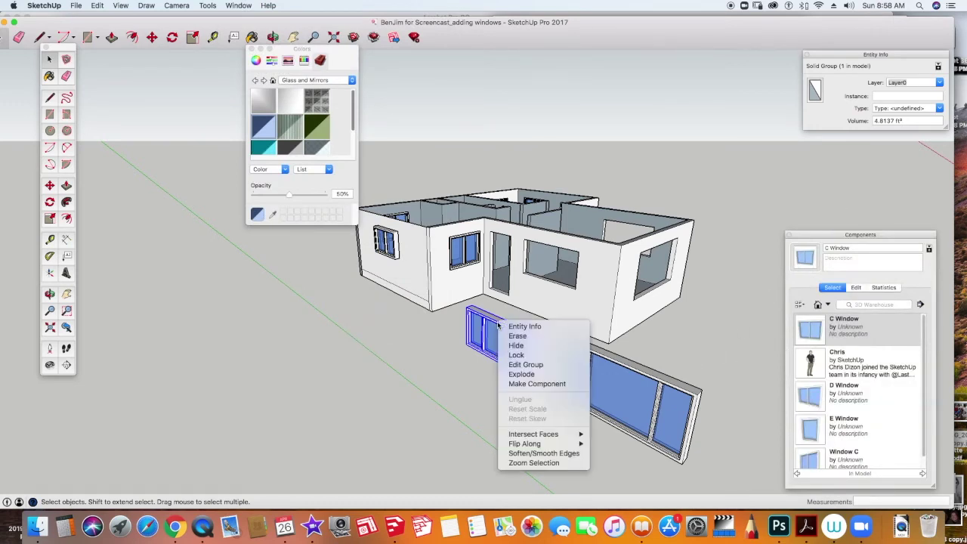
left_click(554, 384)
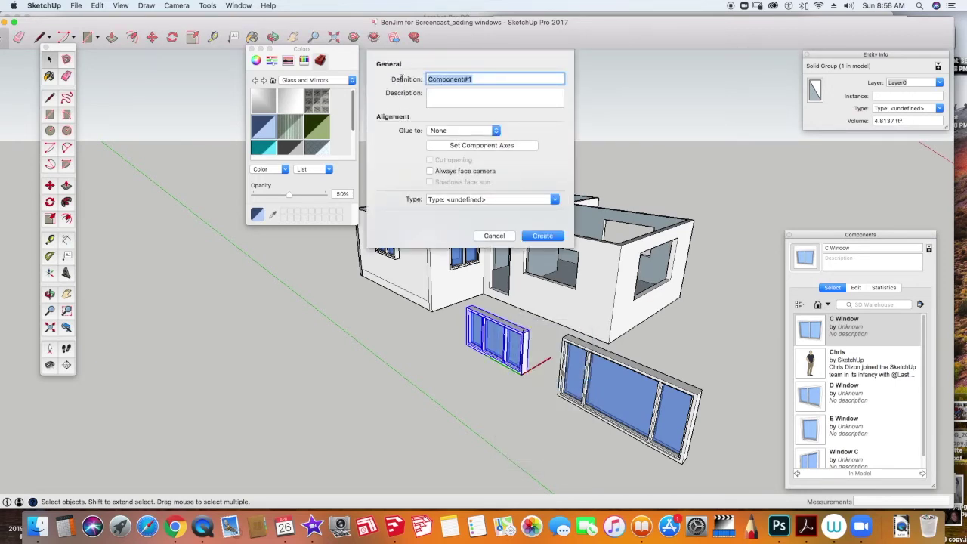
type("B Window")
left_click(533, 237)
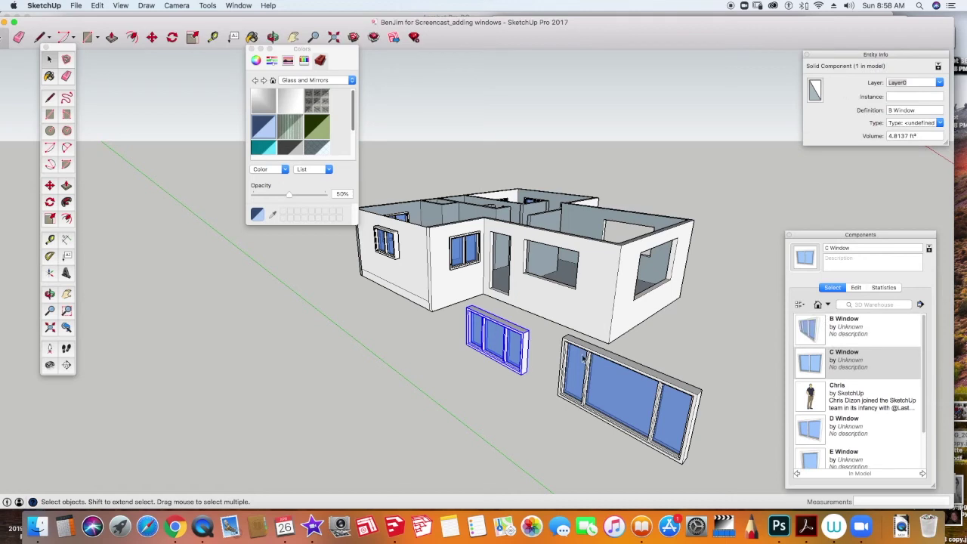
Step: Select all connected geometry of the larger three-panel window and make it a group
left_click(527, 398)
triple_click(588, 351)
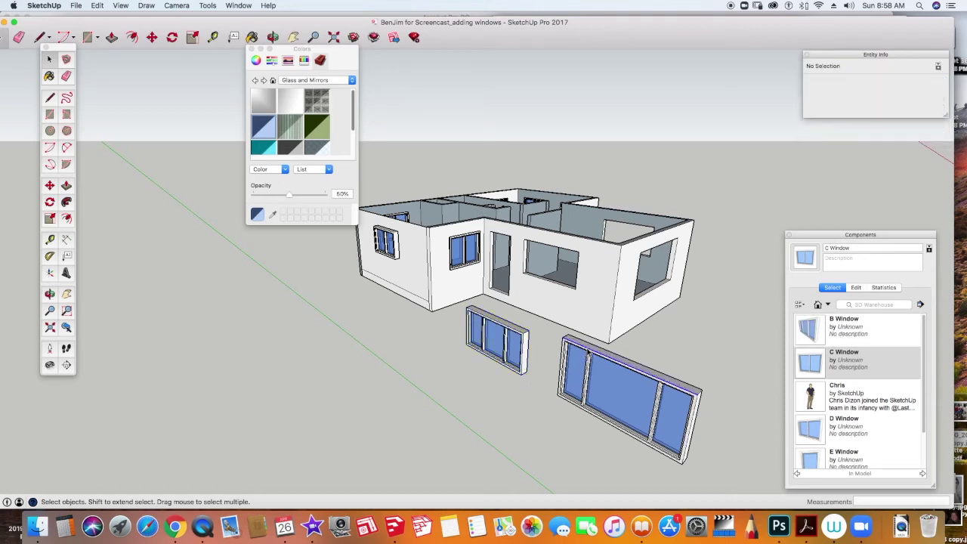
right_click(588, 352)
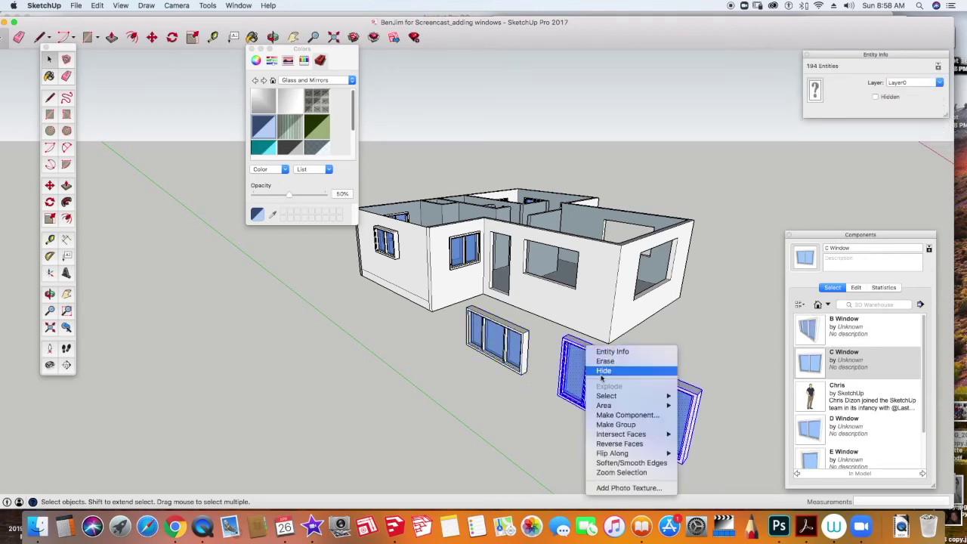
mouse_move(625, 435)
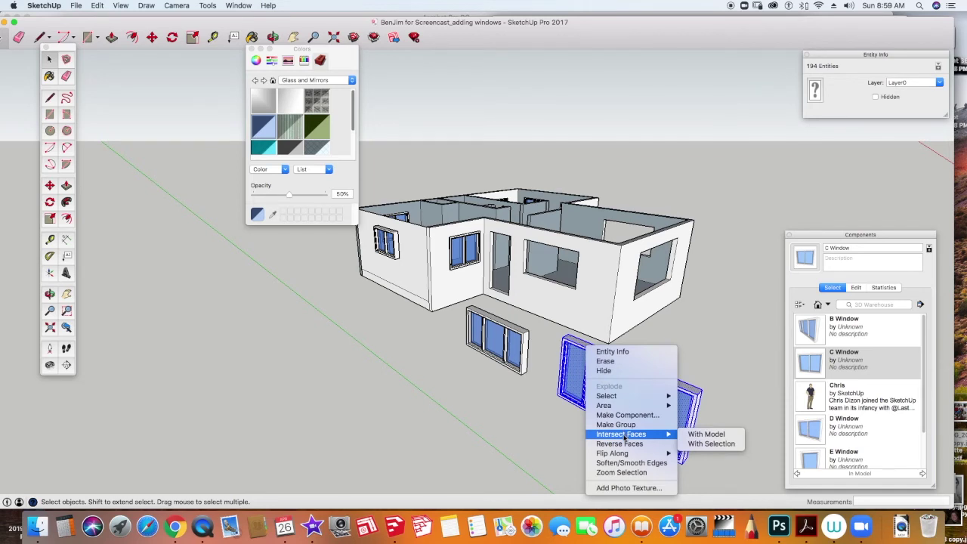
left_click(616, 424)
Step: Convert the larger three-panel window's group into a component with the definition name "A Window"
right_click(594, 352)
left_click(619, 414)
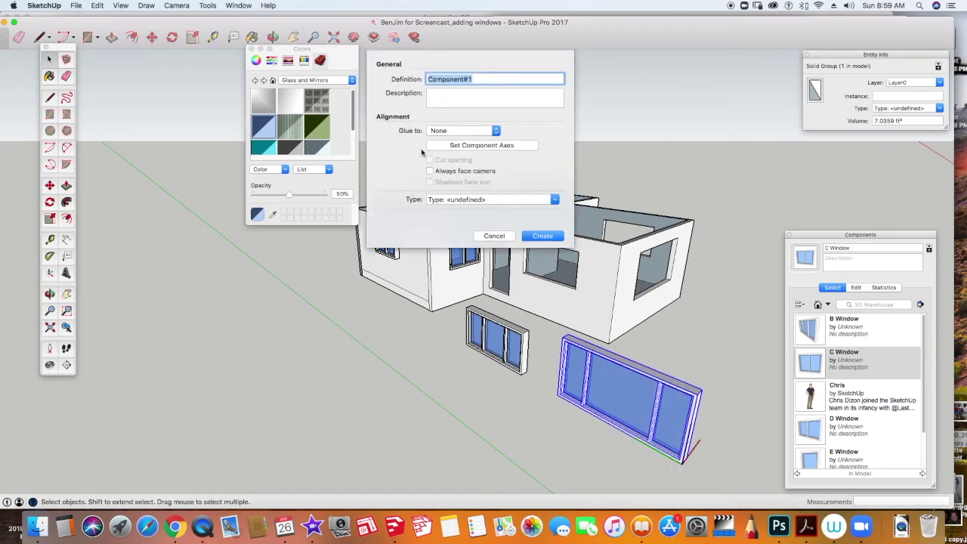
type("A Window")
left_click(542, 236)
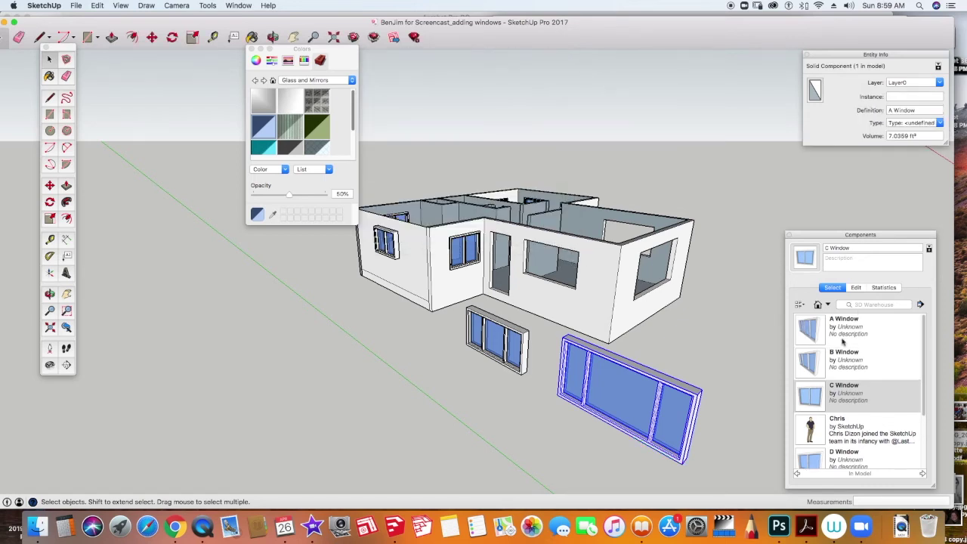
scroll(860, 365, "down", 3)
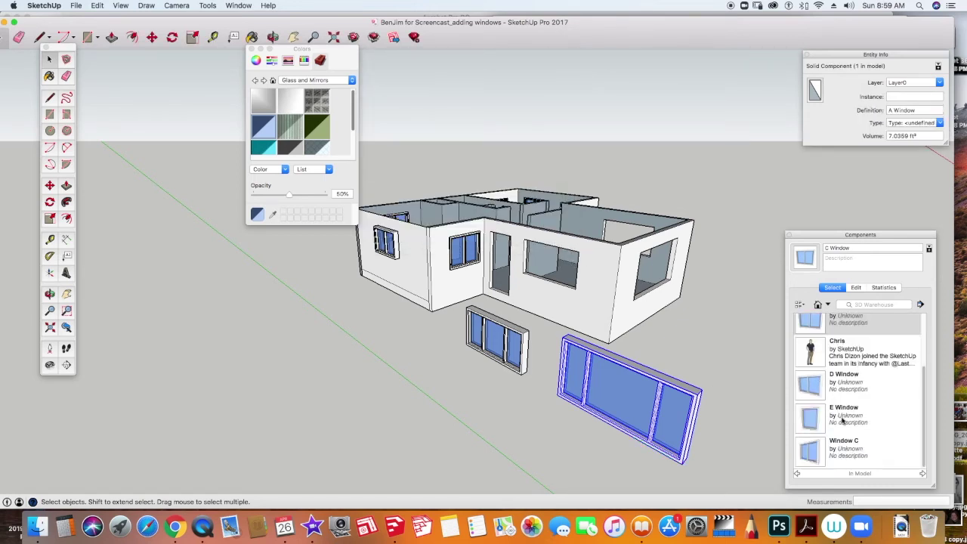
scroll(843, 408, "up", 3)
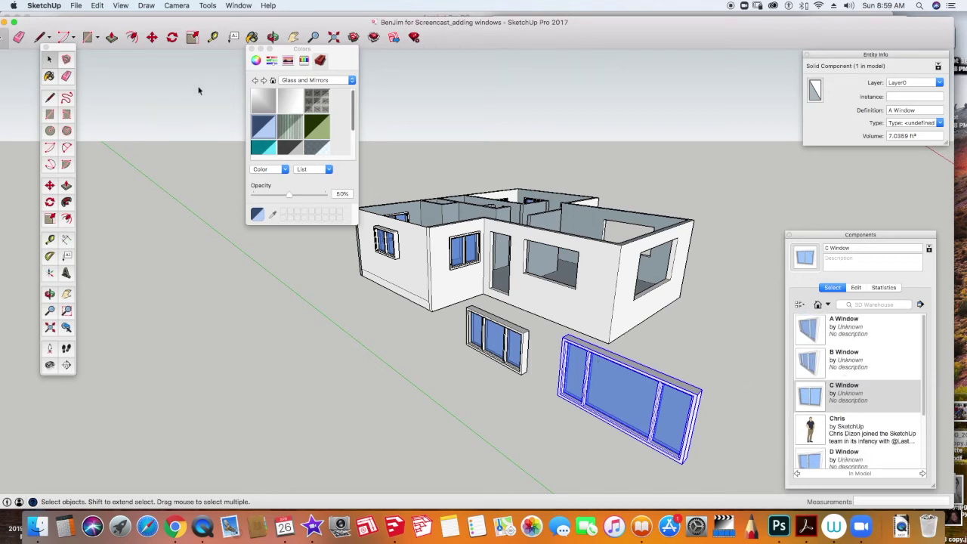
left_click(348, 356)
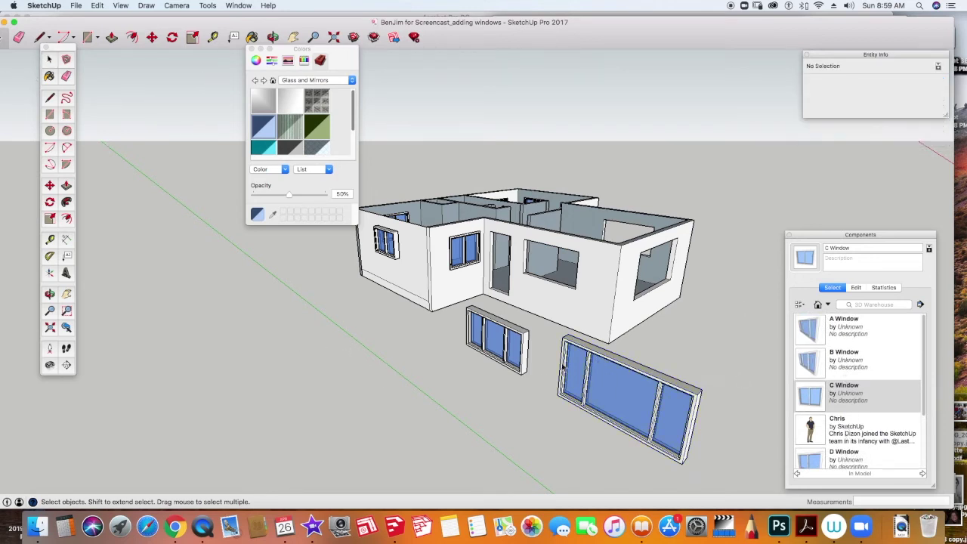
Step: Move the B Window by its lower outer corner onto the matching corner of the wall opening beside the door
left_click(512, 334)
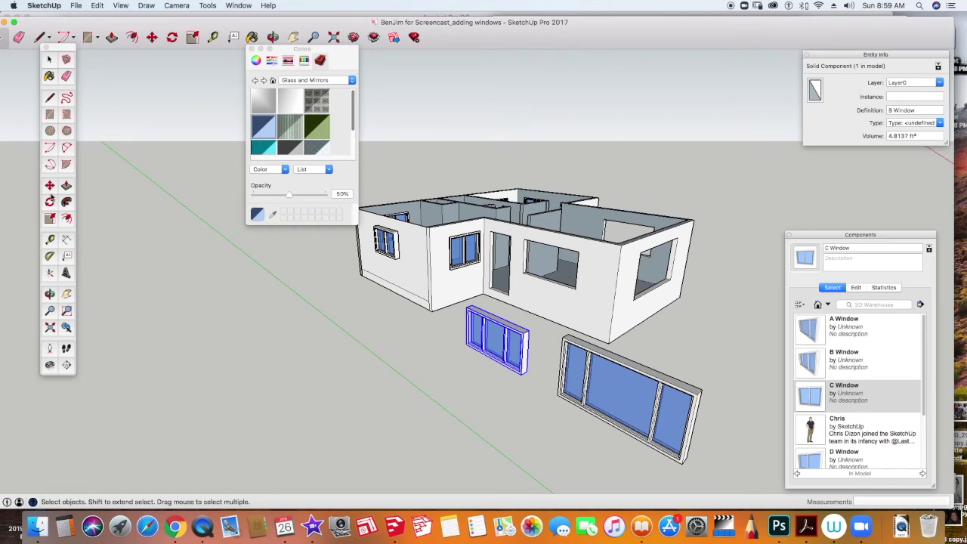
left_click(49, 185)
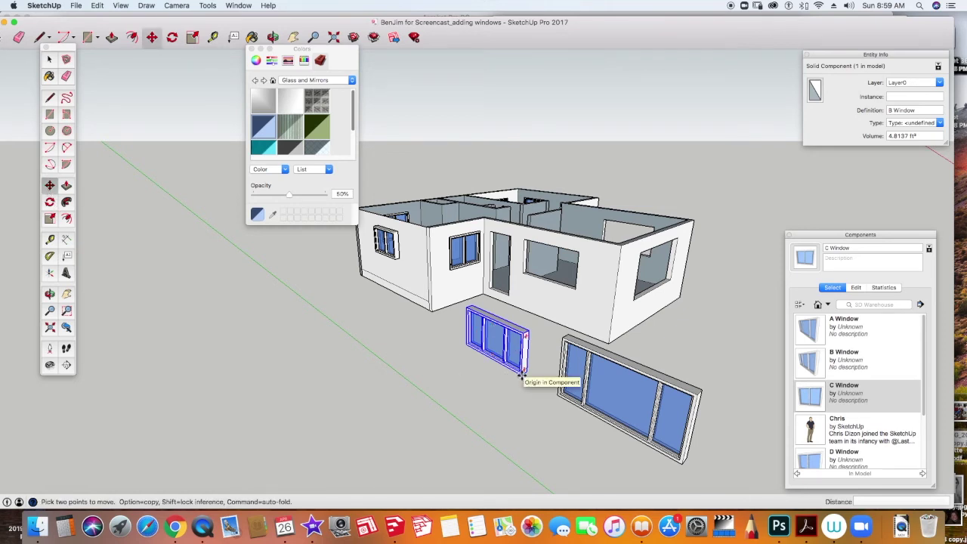
left_click(522, 376)
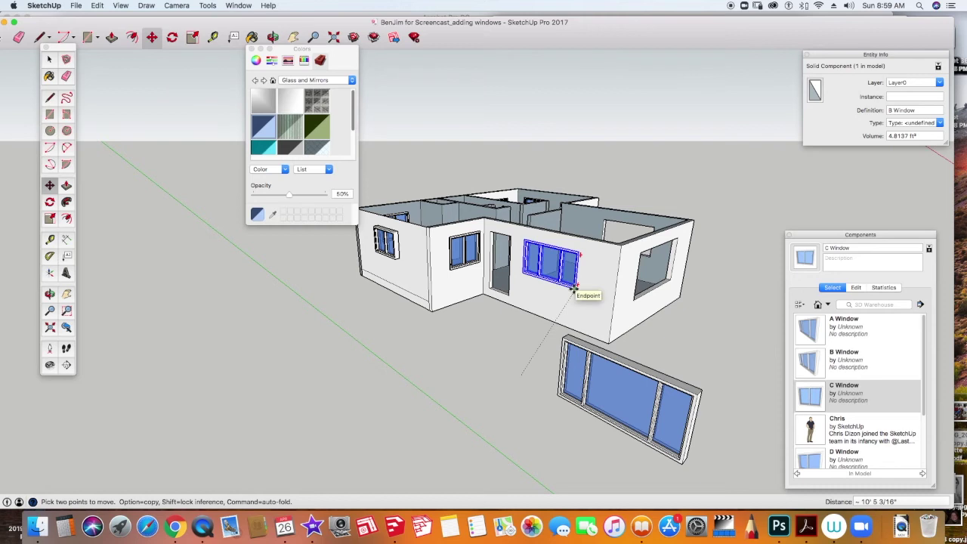
scroll(574, 289, "up", 5)
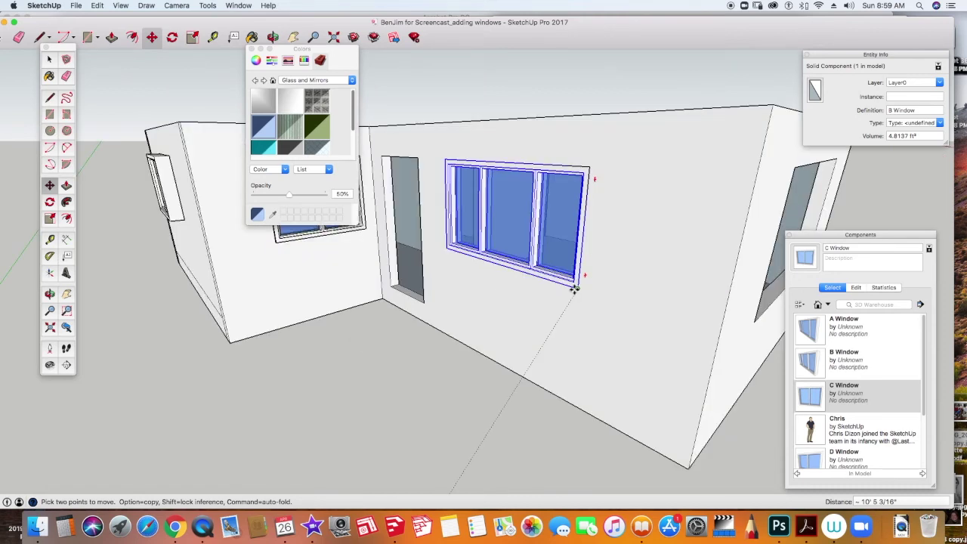
left_click(575, 289)
Step: Move the B Window 1" outward from the wall along the red axis and clear the selection
left_click(577, 288)
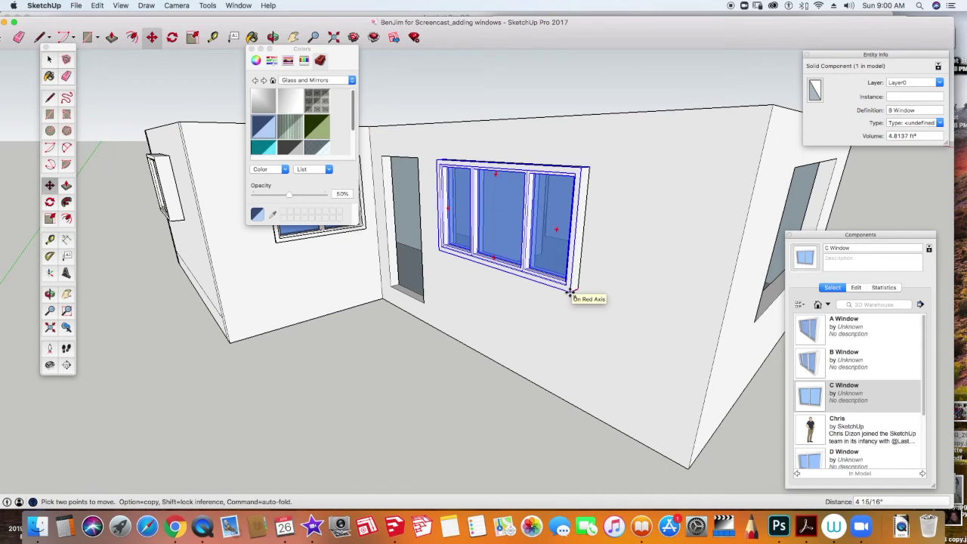
left_click(571, 295)
type("1")
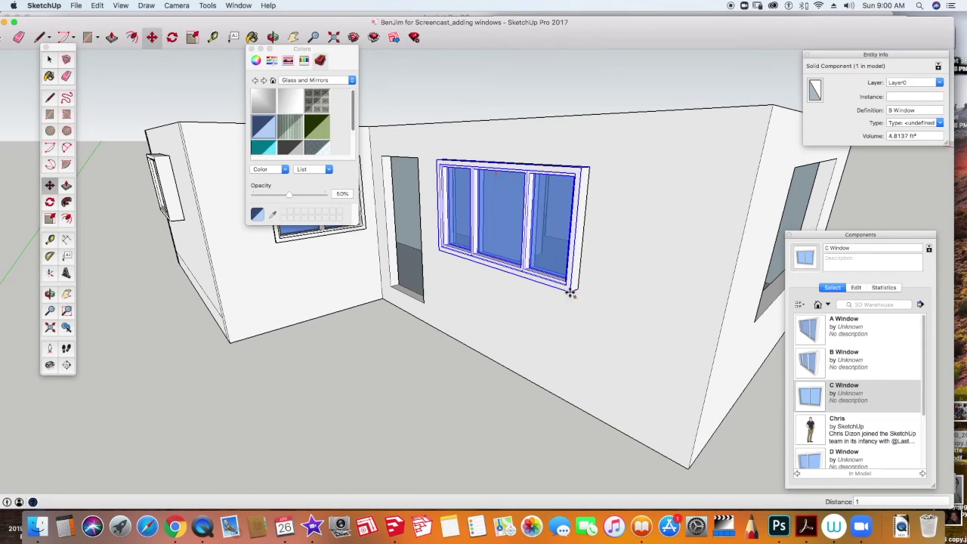
key("Return")
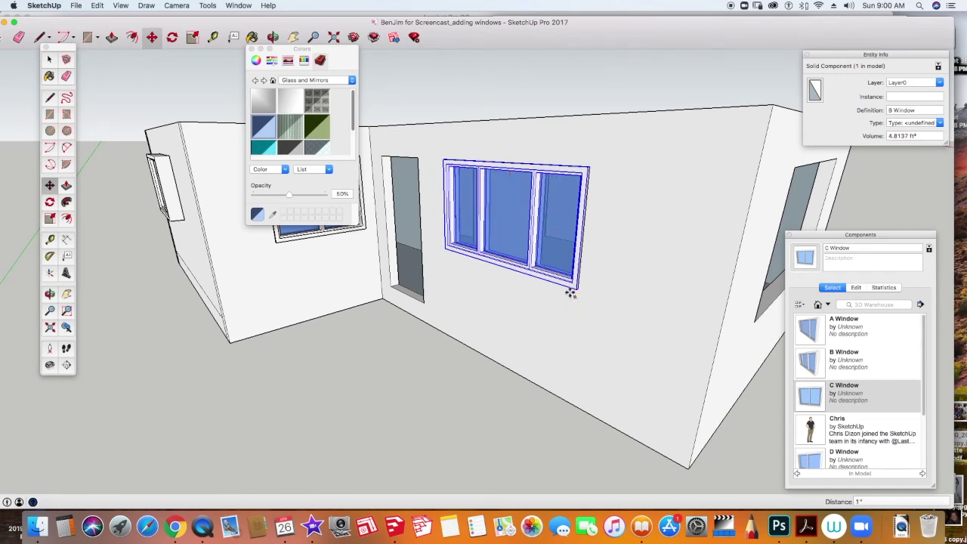
left_click(48, 60)
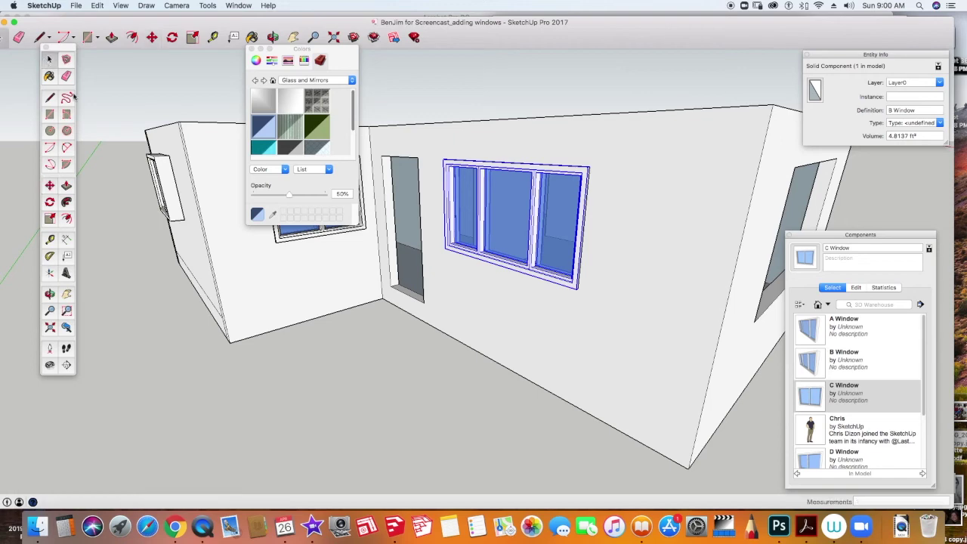
left_click(428, 403)
Step: Rotate the A Window 90 degrees horizontally about the midpoint of its top so it parallels the wall with the large opening
scroll(429, 403, "down", 10)
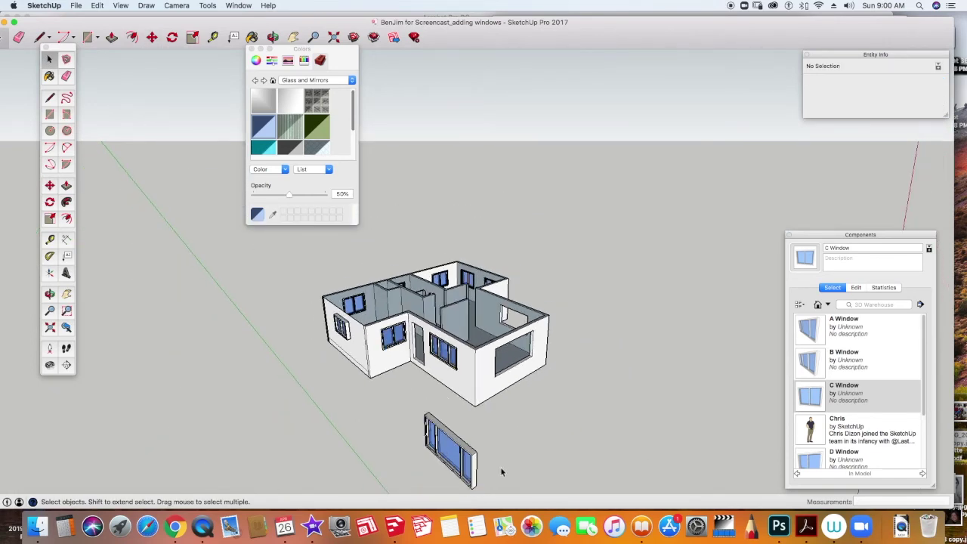
scroll(499, 464, "up", 3)
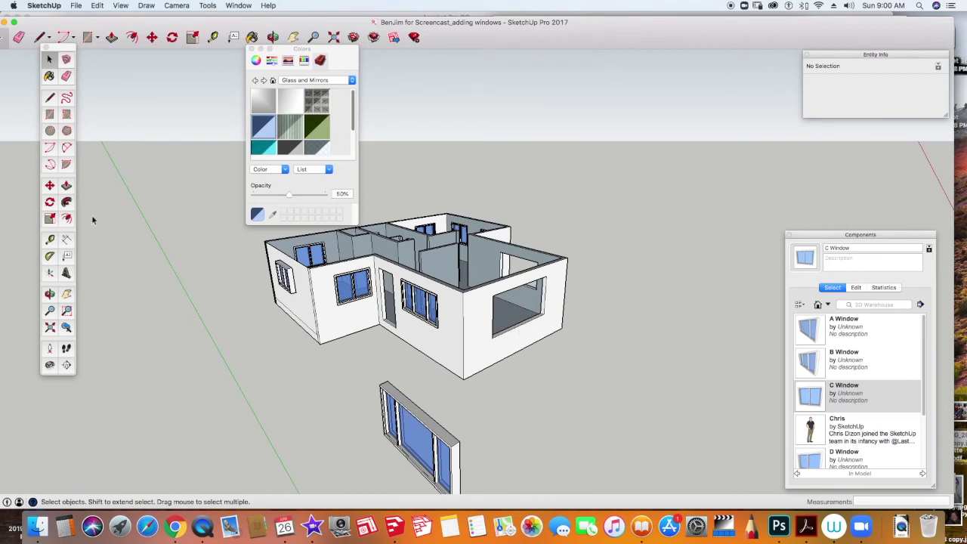
scroll(435, 451, "up", 2)
left_click(433, 450)
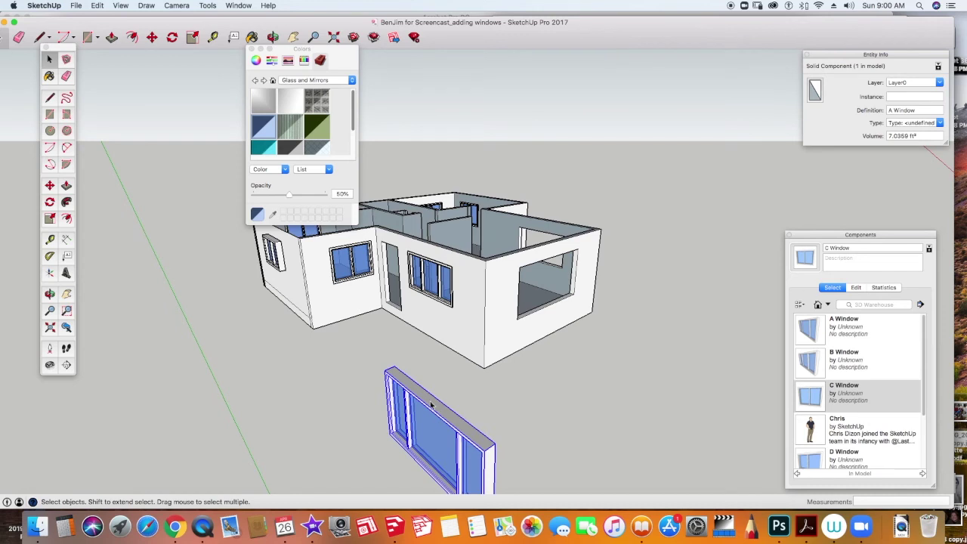
left_click(49, 202)
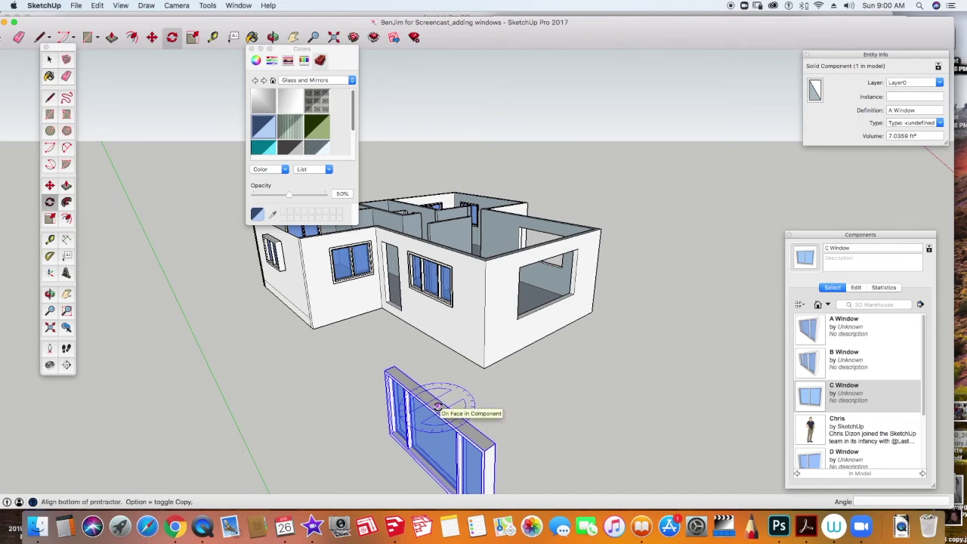
left_click_drag(437, 405, 440, 410)
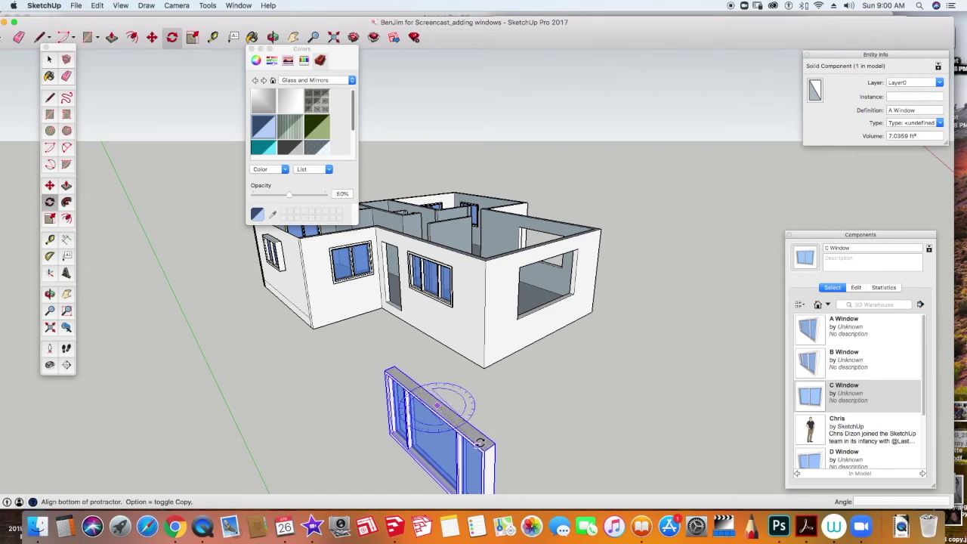
left_click(538, 484)
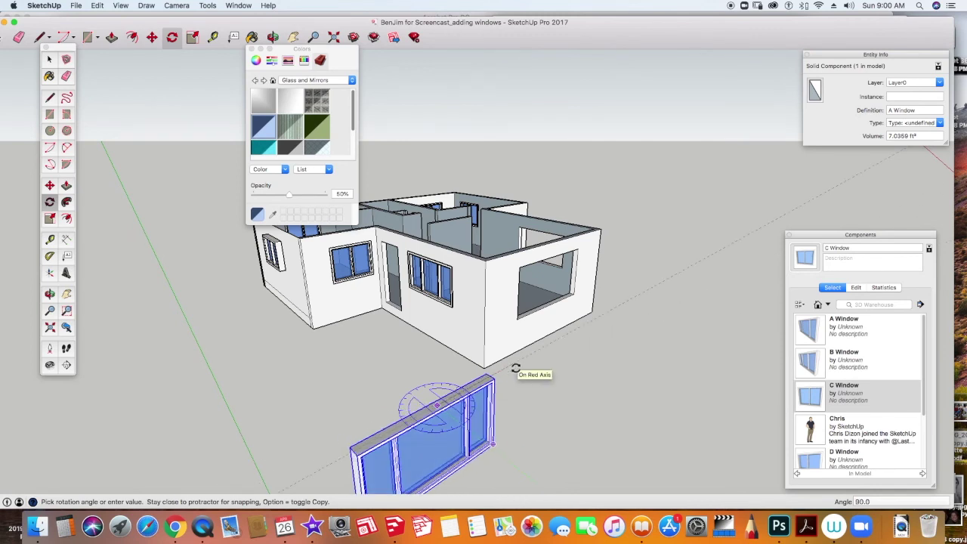
left_click(515, 369)
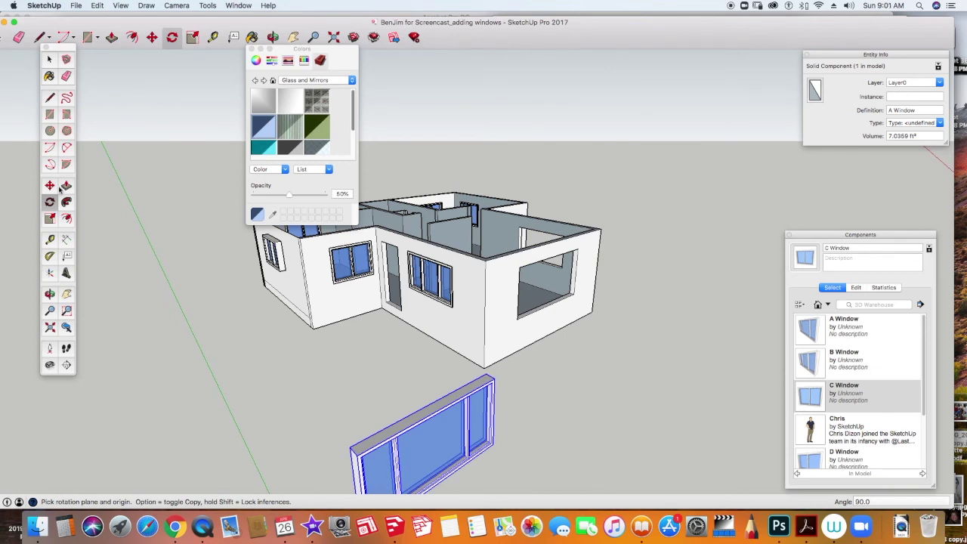
Step: Move the A Window by its lower outer corner onto the matching corner of the large opening in the end wall
key("m")
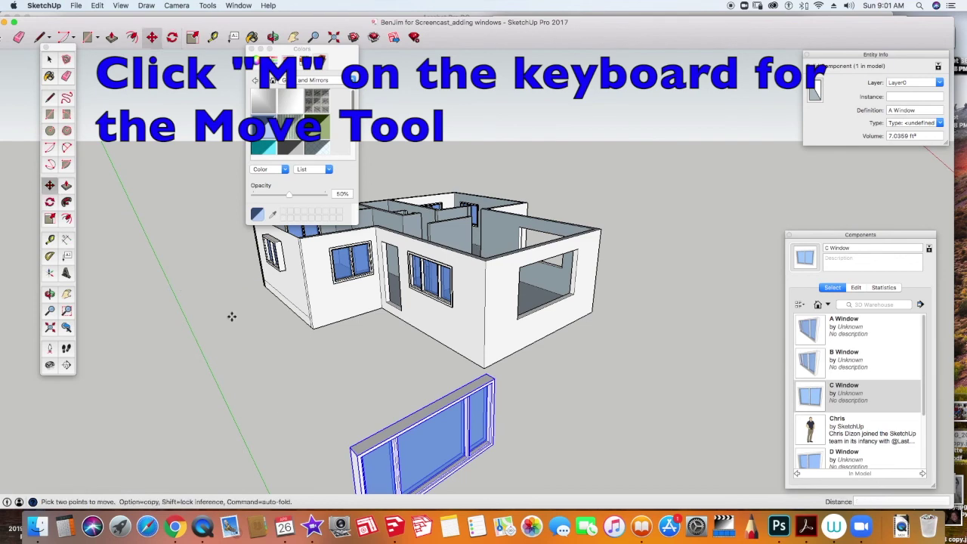
middle_click_drag(369, 369, 250, 378)
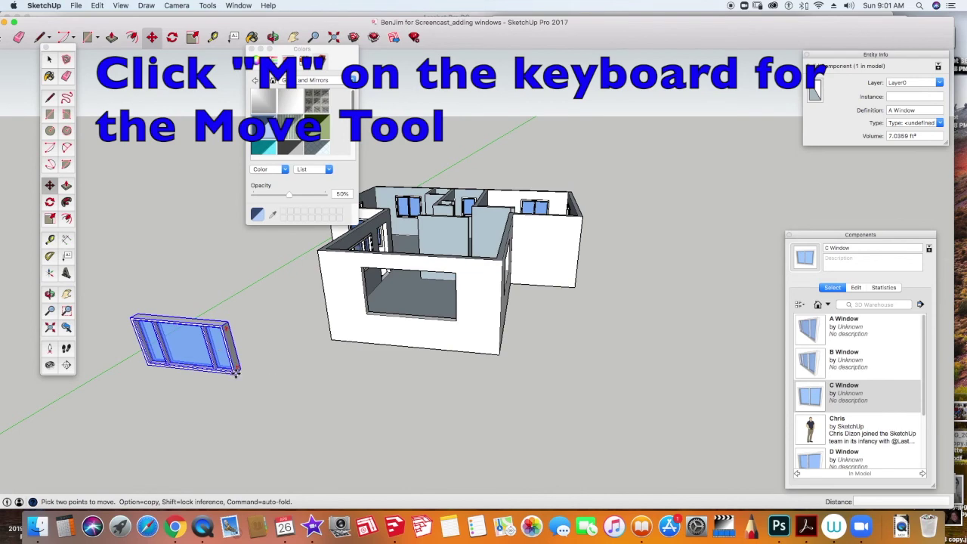
left_click(236, 375)
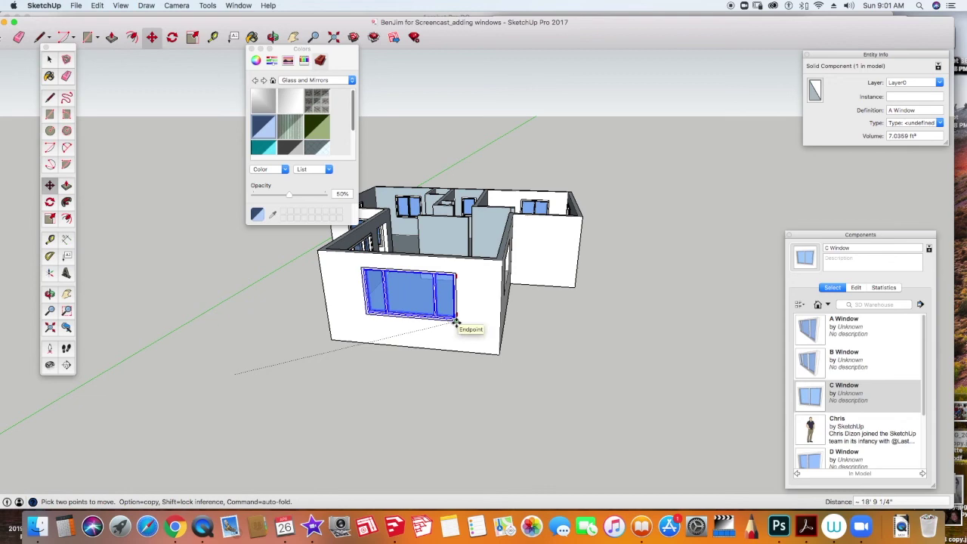
scroll(455, 322, "up", 2)
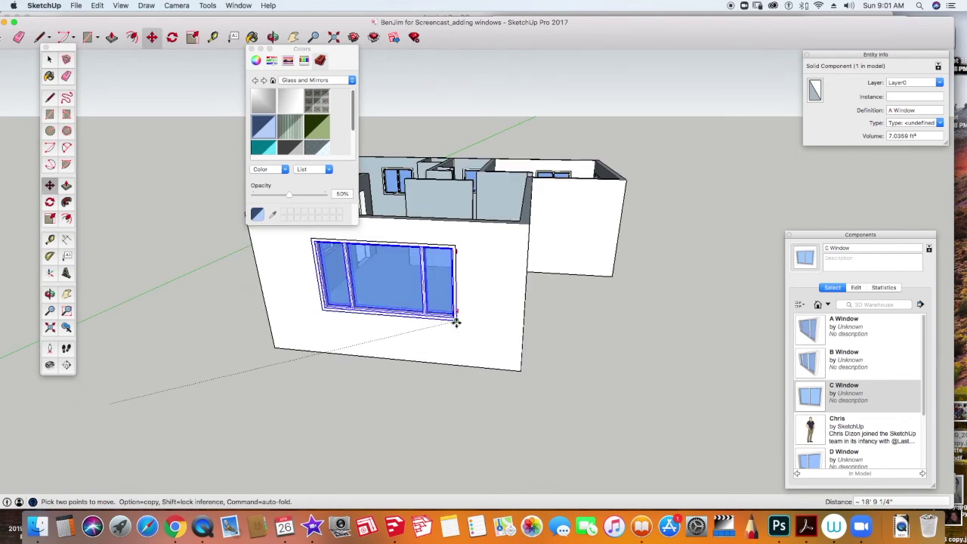
scroll(456, 322, "up", 3)
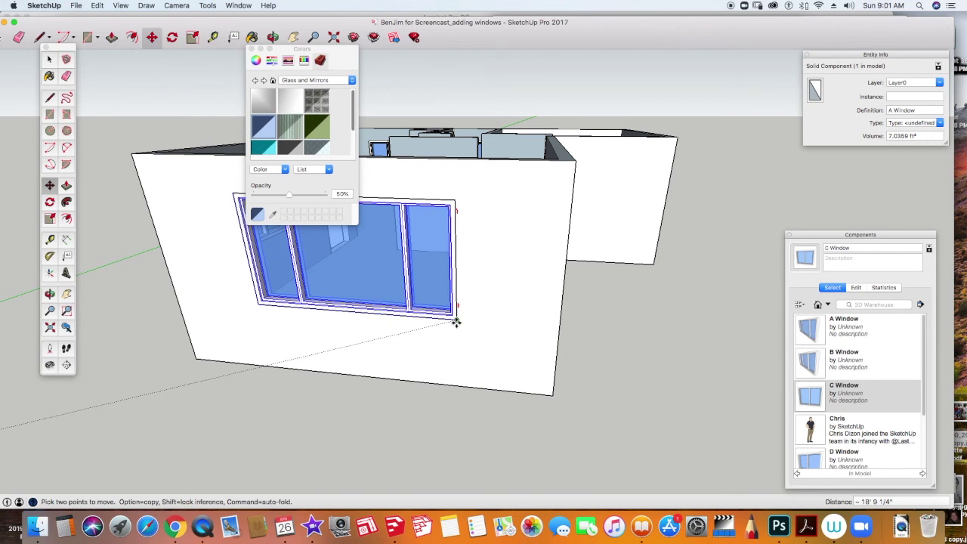
left_click(456, 323)
Step: Move the A Window 1" outward from the end wall along the green axis
left_click(457, 322)
middle_click_drag(457, 322, 405, 328)
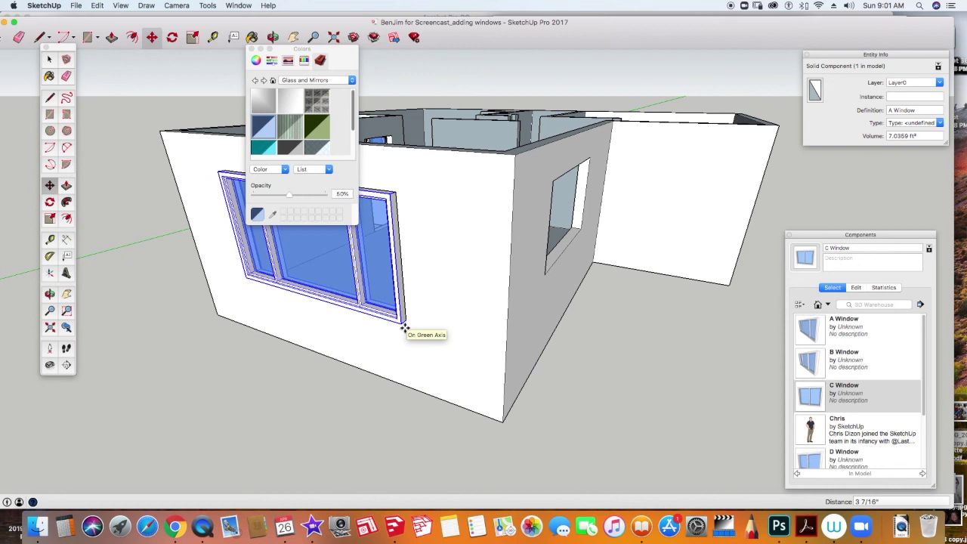
left_click(405, 327)
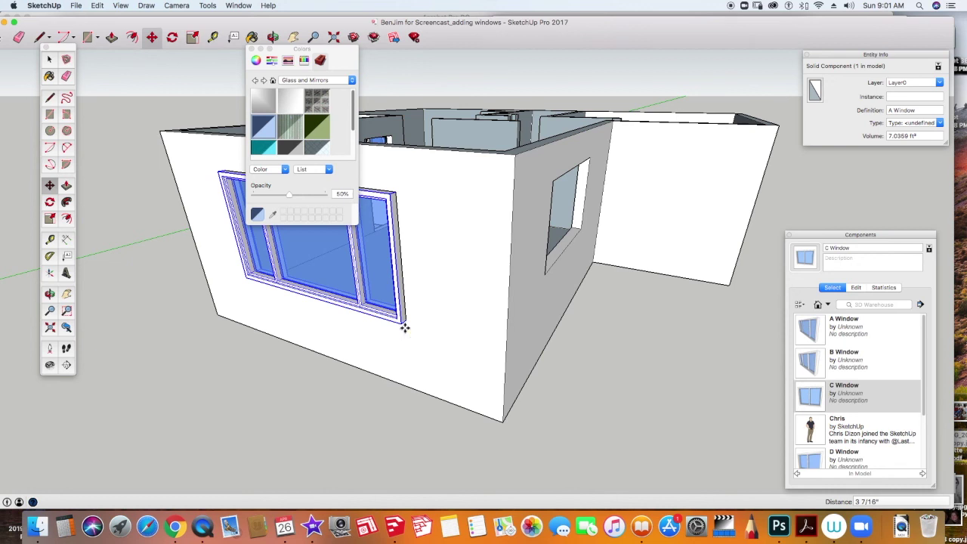
type("1")
key("Return")
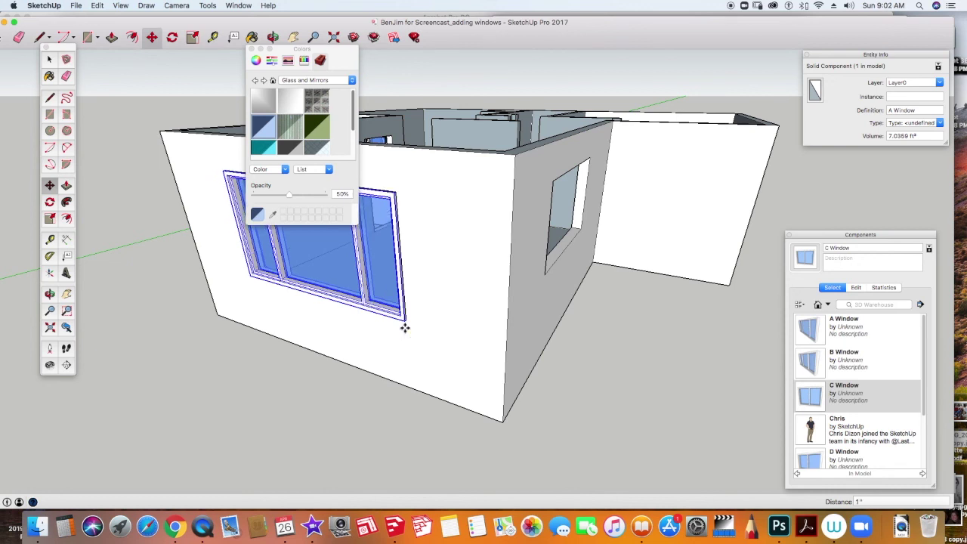
Step: Insert another instance of the B Window component near the empty opening around the corner from the A Window
key("o")
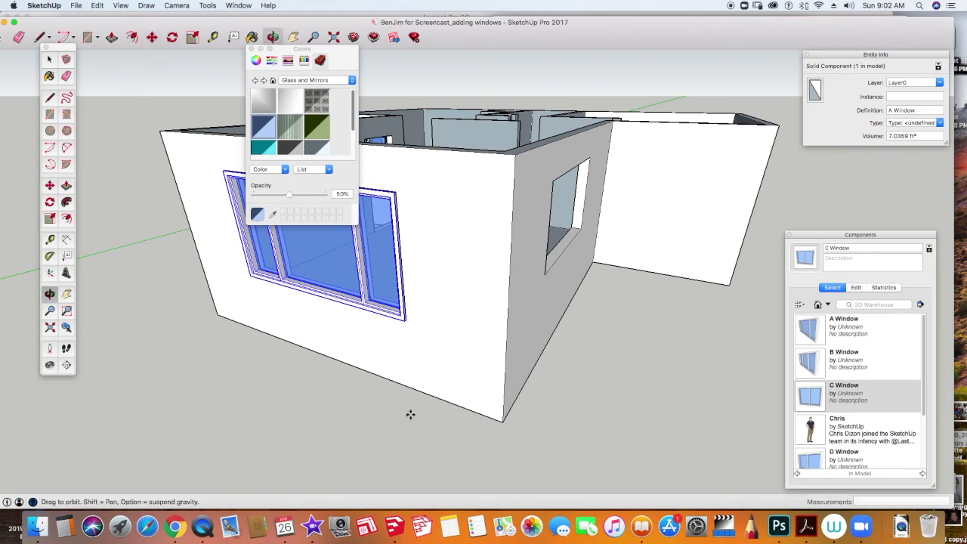
left_click_drag(410, 416, 363, 432)
middle_click_drag(363, 433, 282, 438)
middle_click_drag(535, 380, 488, 372)
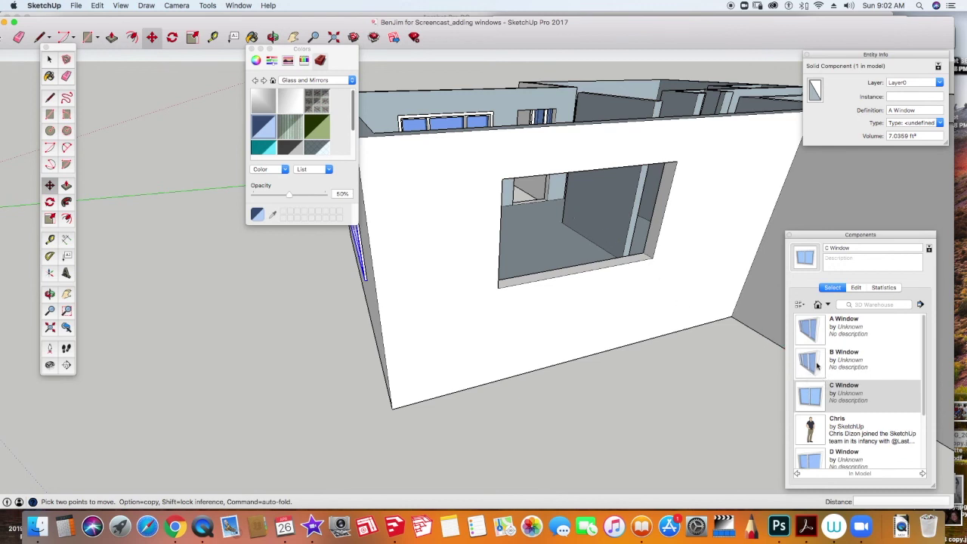
left_click_drag(816, 366, 525, 331)
Step: Move the new B Window by its lower outer corner onto the matching corner of the empty wall opening
middle_click_drag(525, 330, 335, 285)
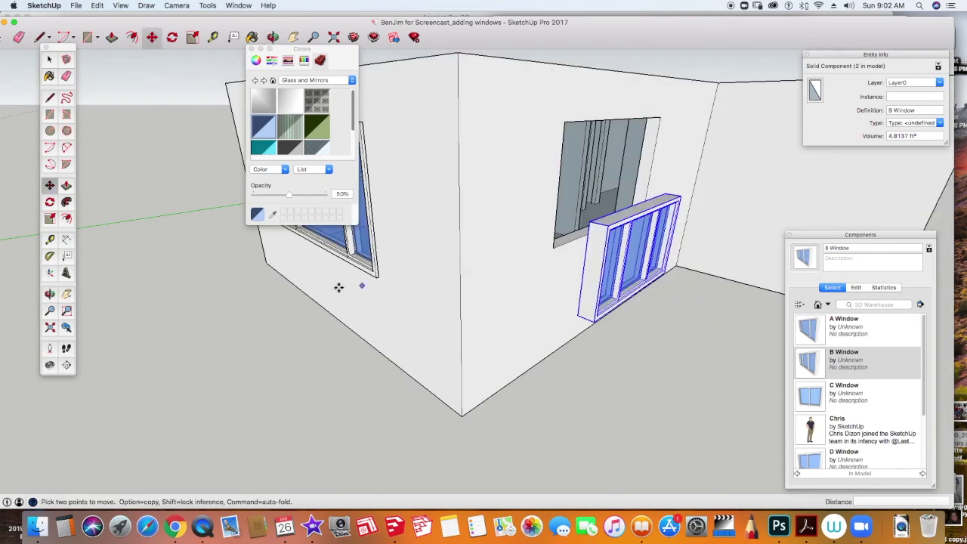
left_click(594, 327)
left_click(554, 249)
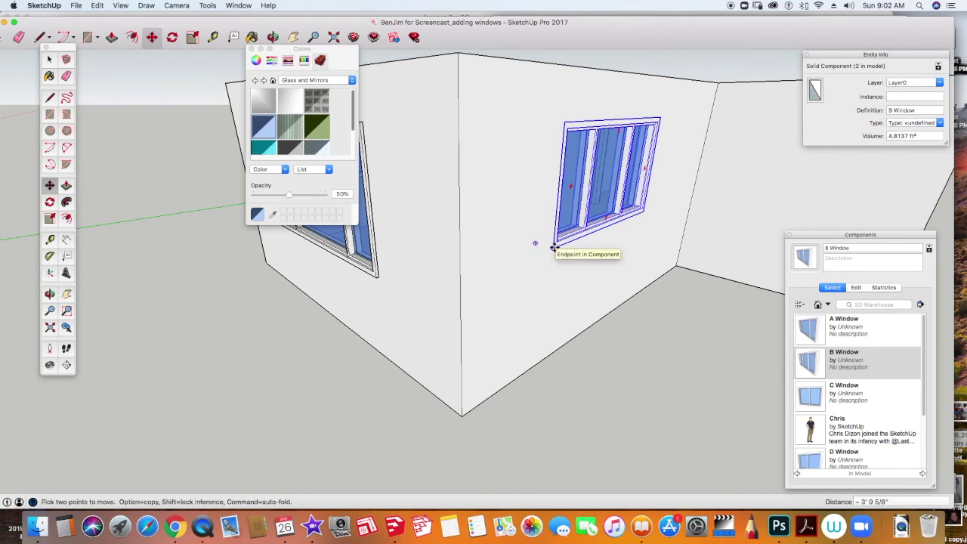
Step: Move the new B Window 1" outward from the wall along the red axis
left_click(554, 248)
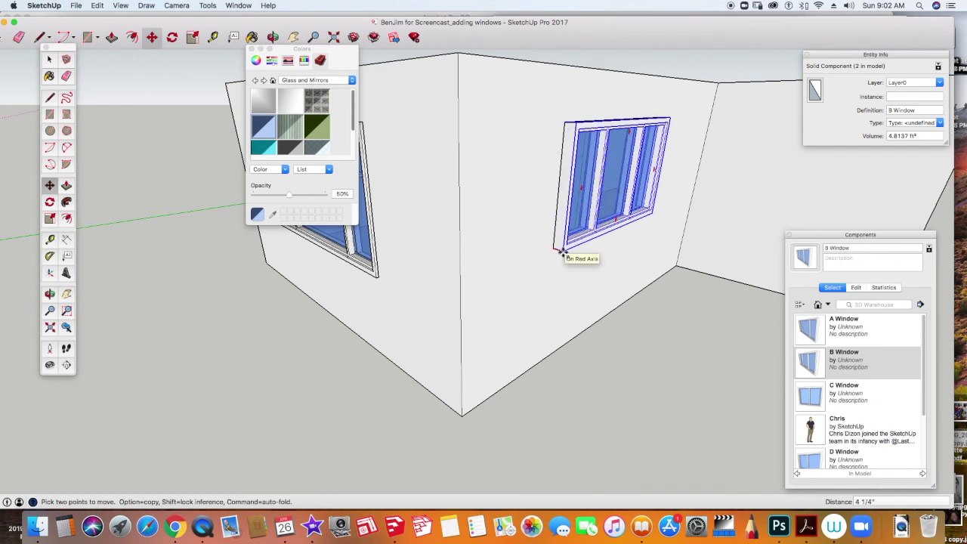
type("1")
key("Return")
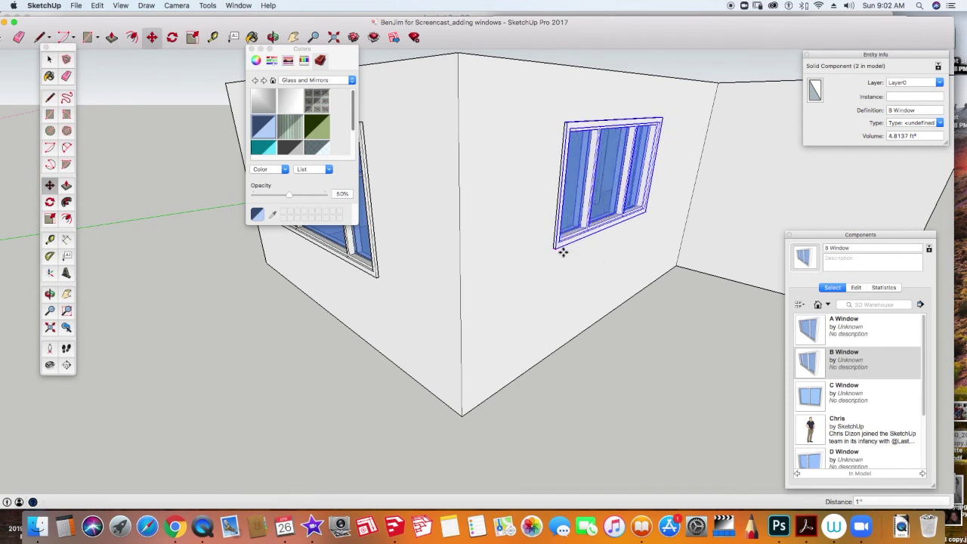
scroll(627, 369, "up", 1)
scroll(630, 379, "down", 8)
scroll(669, 387, "down", 2)
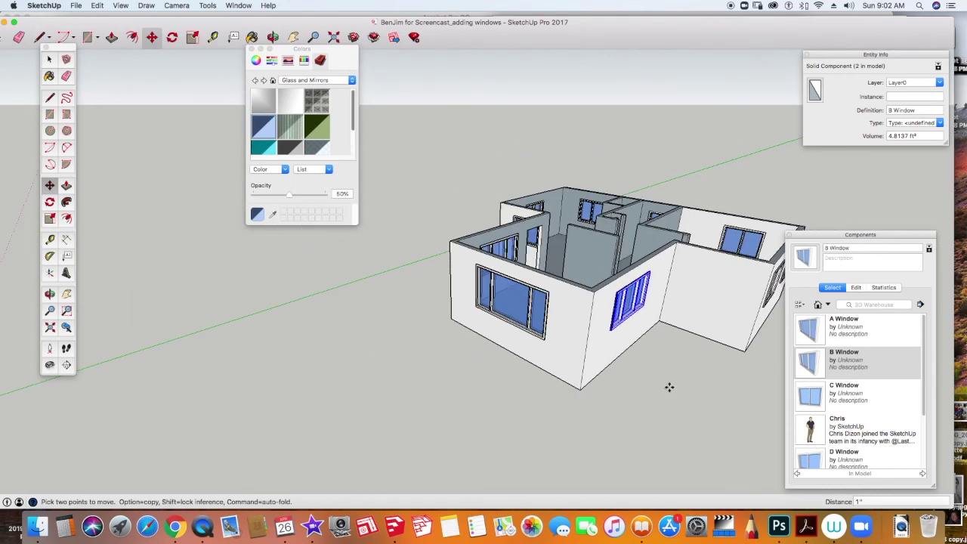